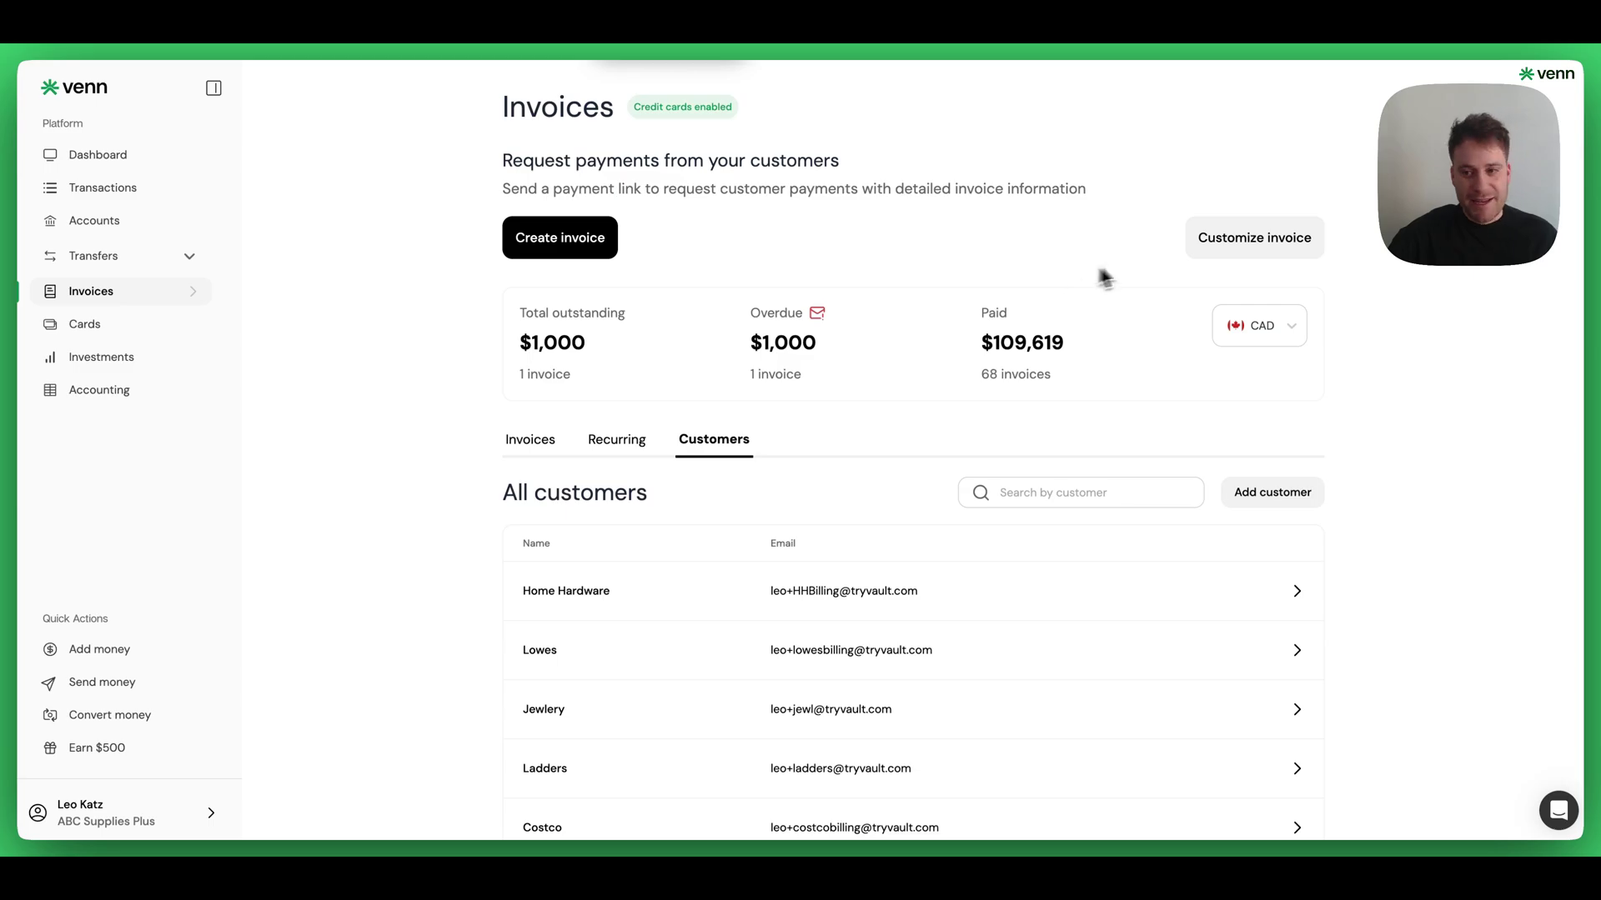
- Glance at the invoice customisation settings, then begin adding a new customer
left_click(1205, 243)
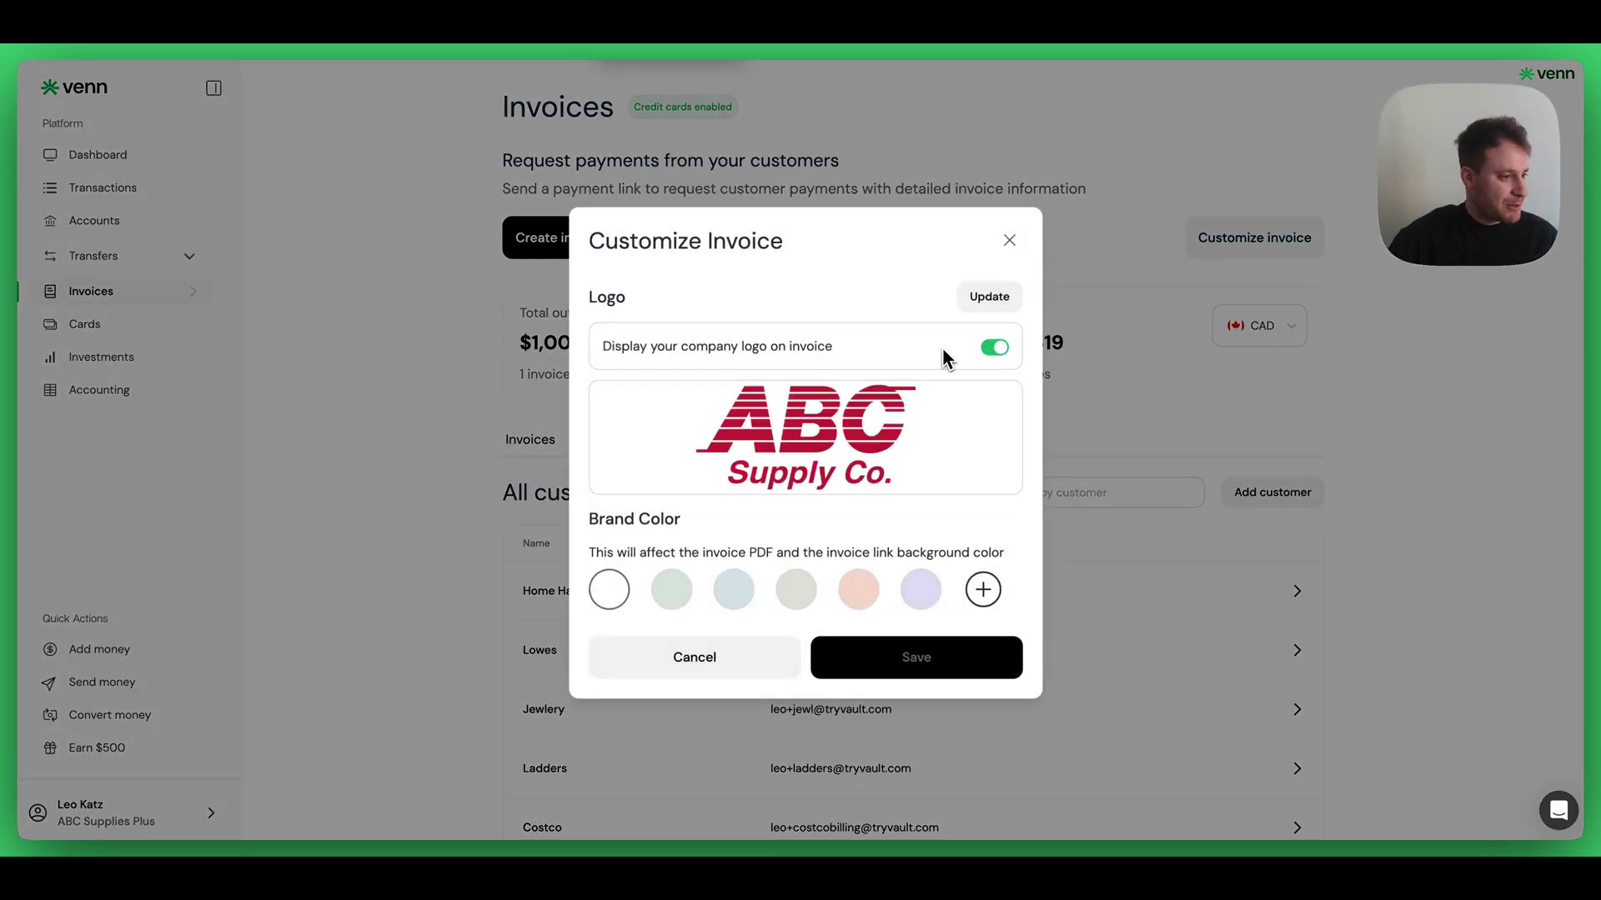
left_click(1194, 341)
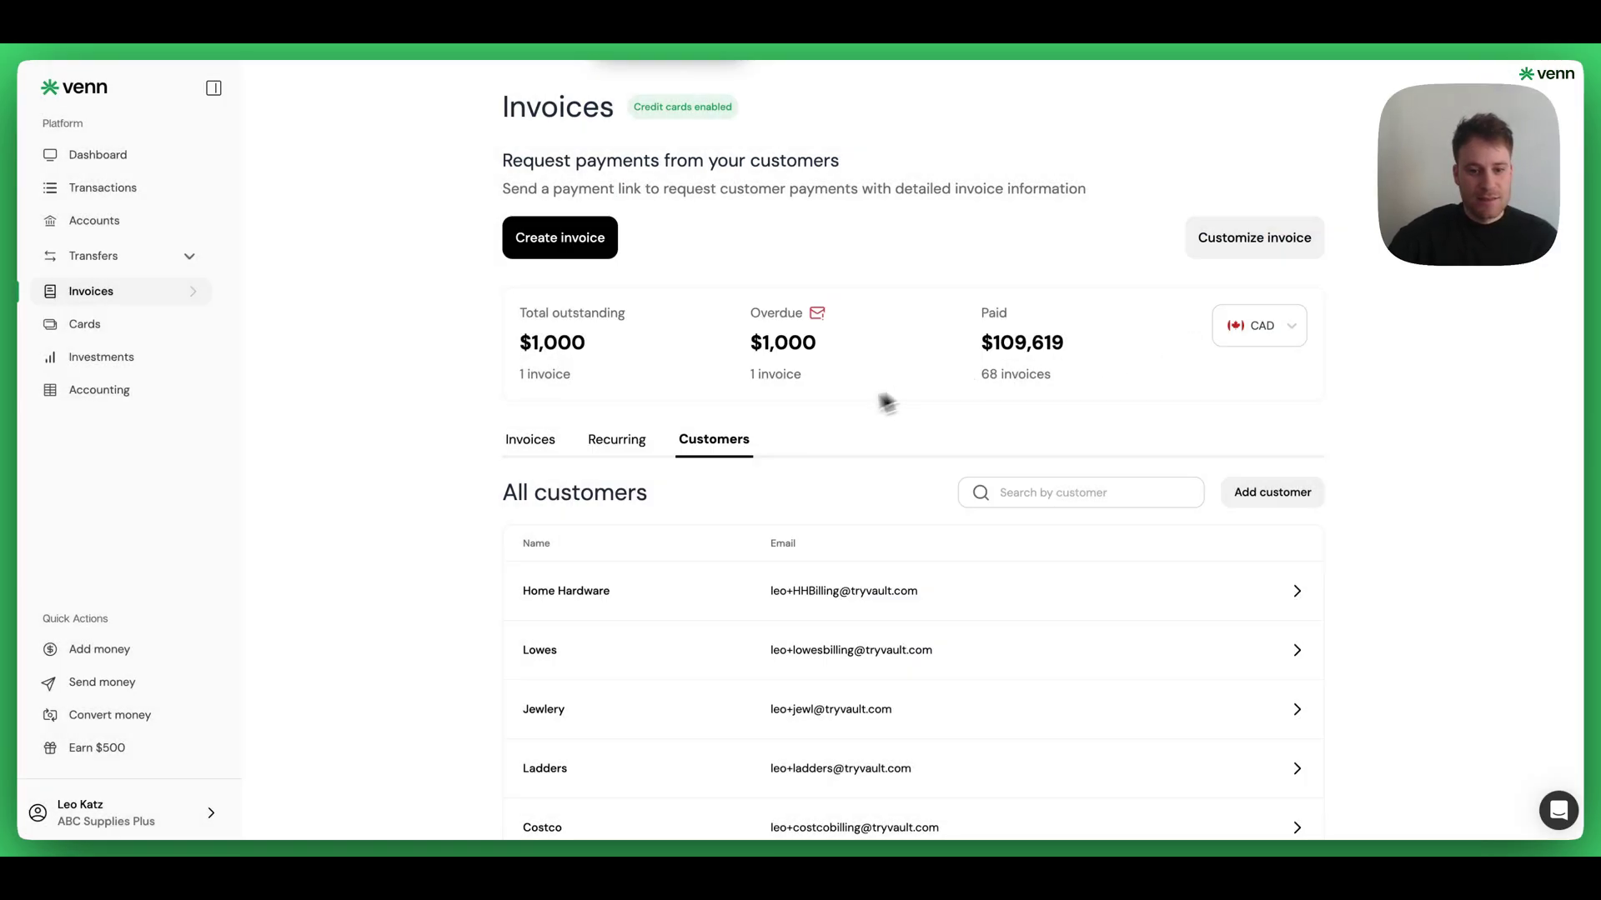
left_click(1272, 492)
- Save customer Baylis Construction with the contact's e-mail and processing fees passed on
left_click(761, 257)
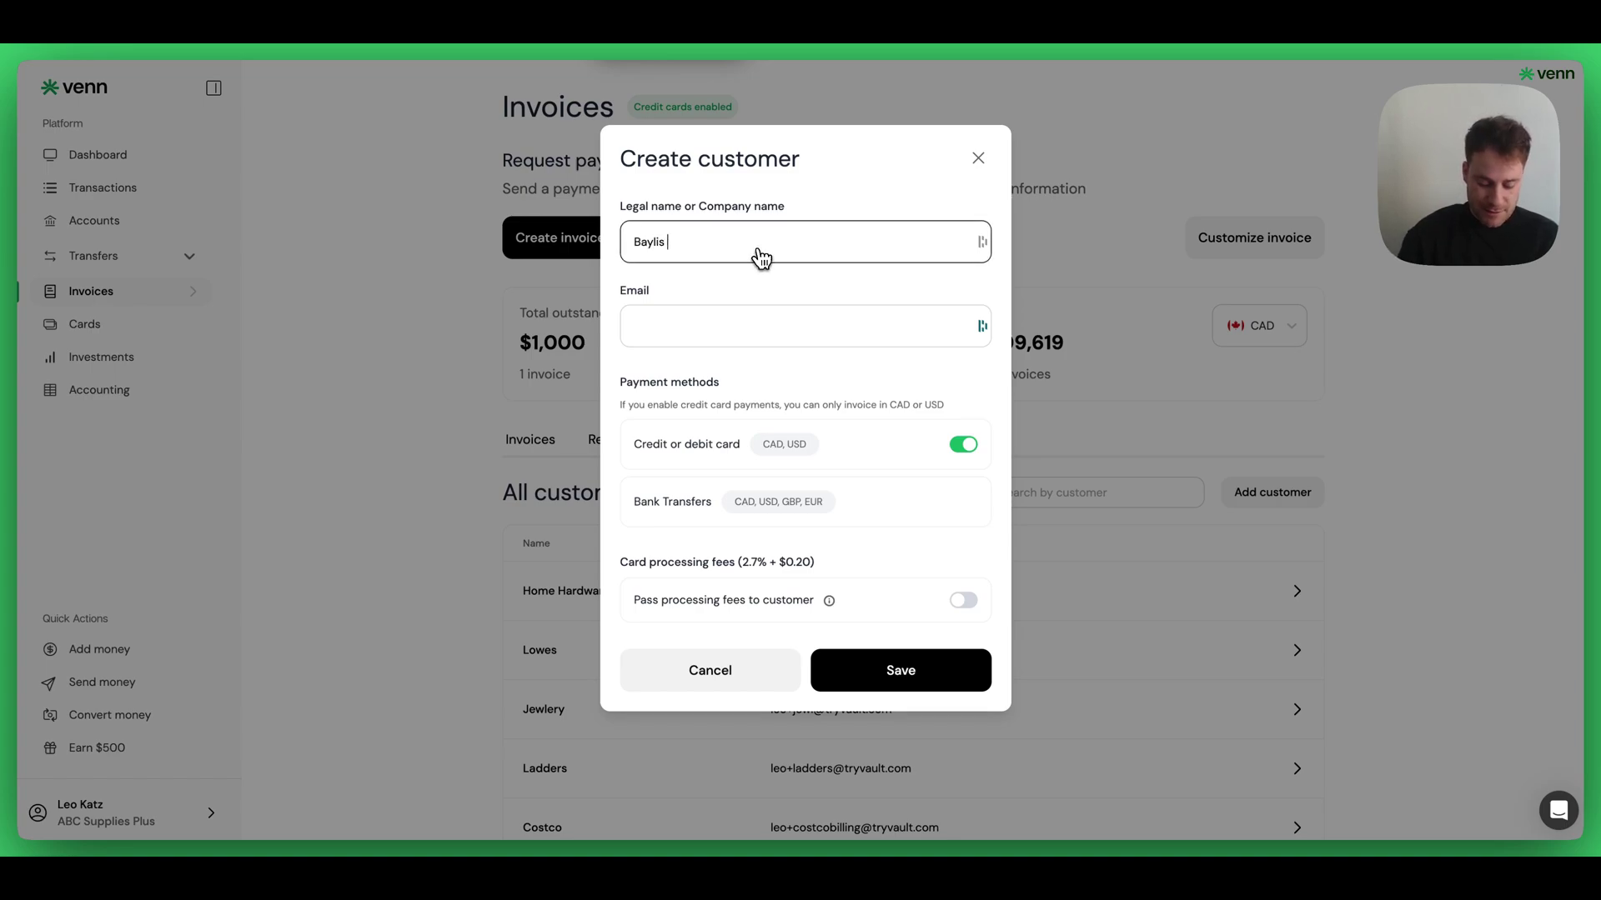
key("Tab")
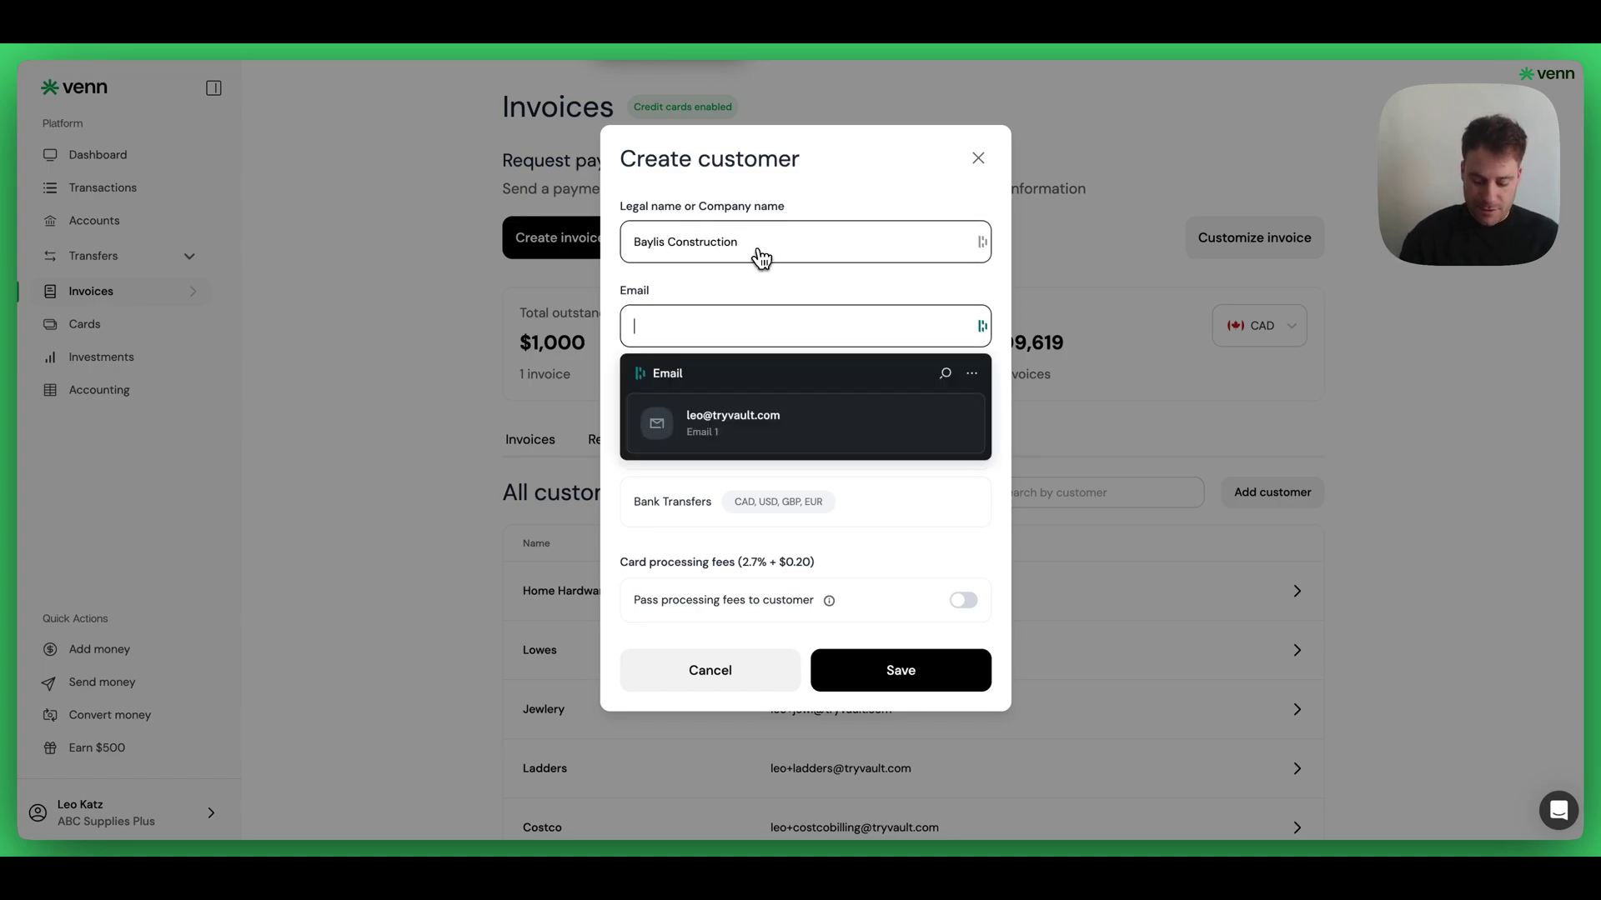
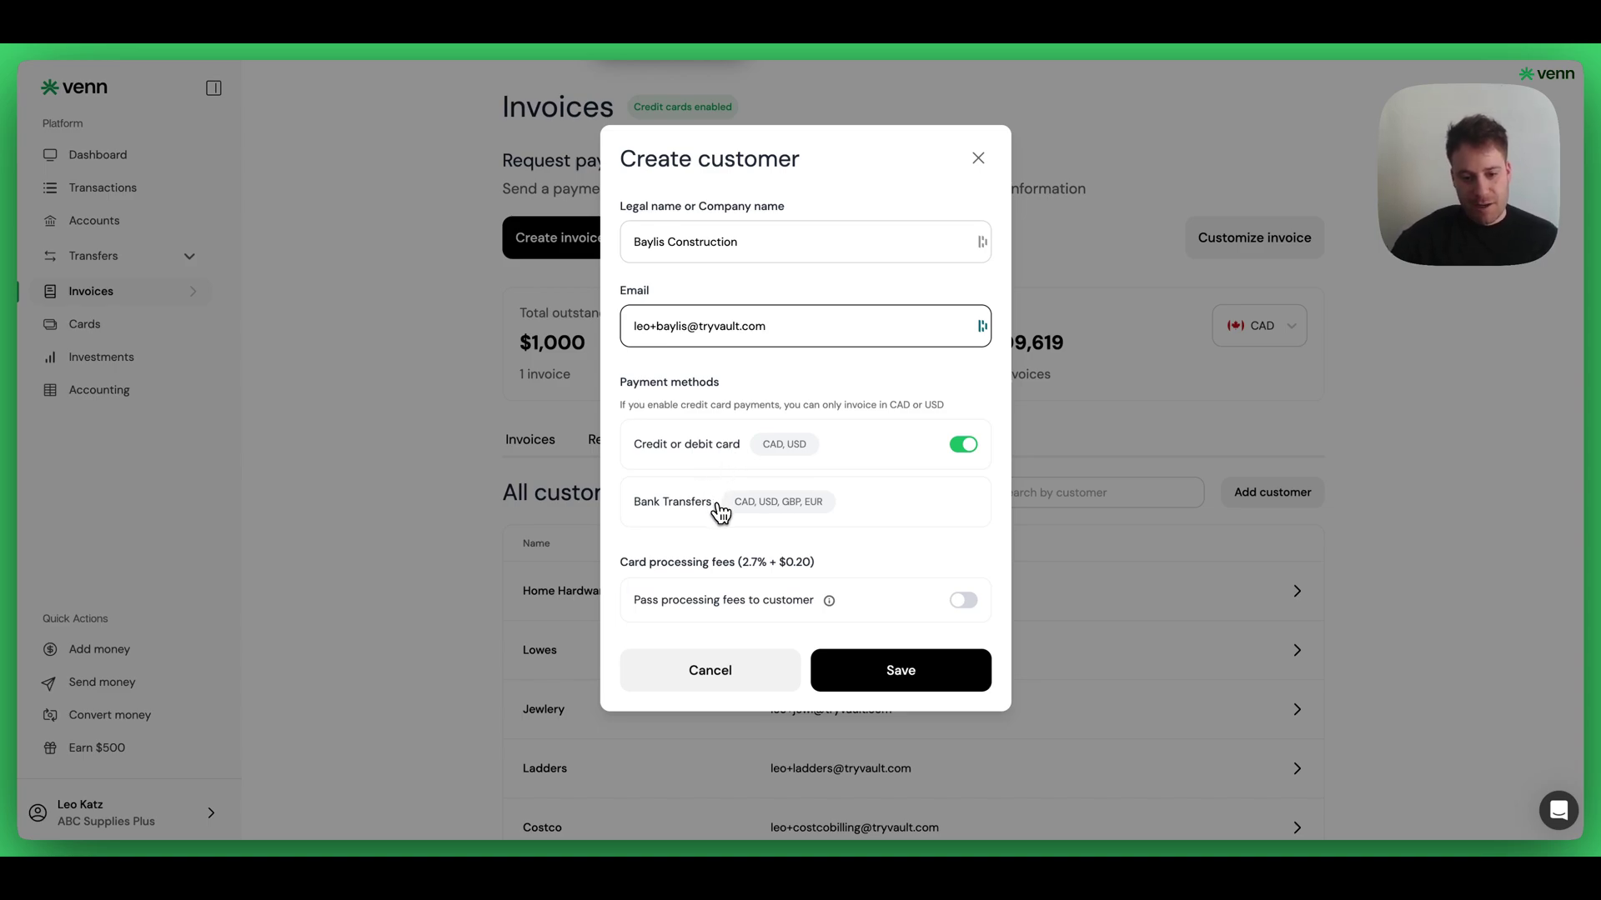
left_click(964, 601)
left_click(922, 668)
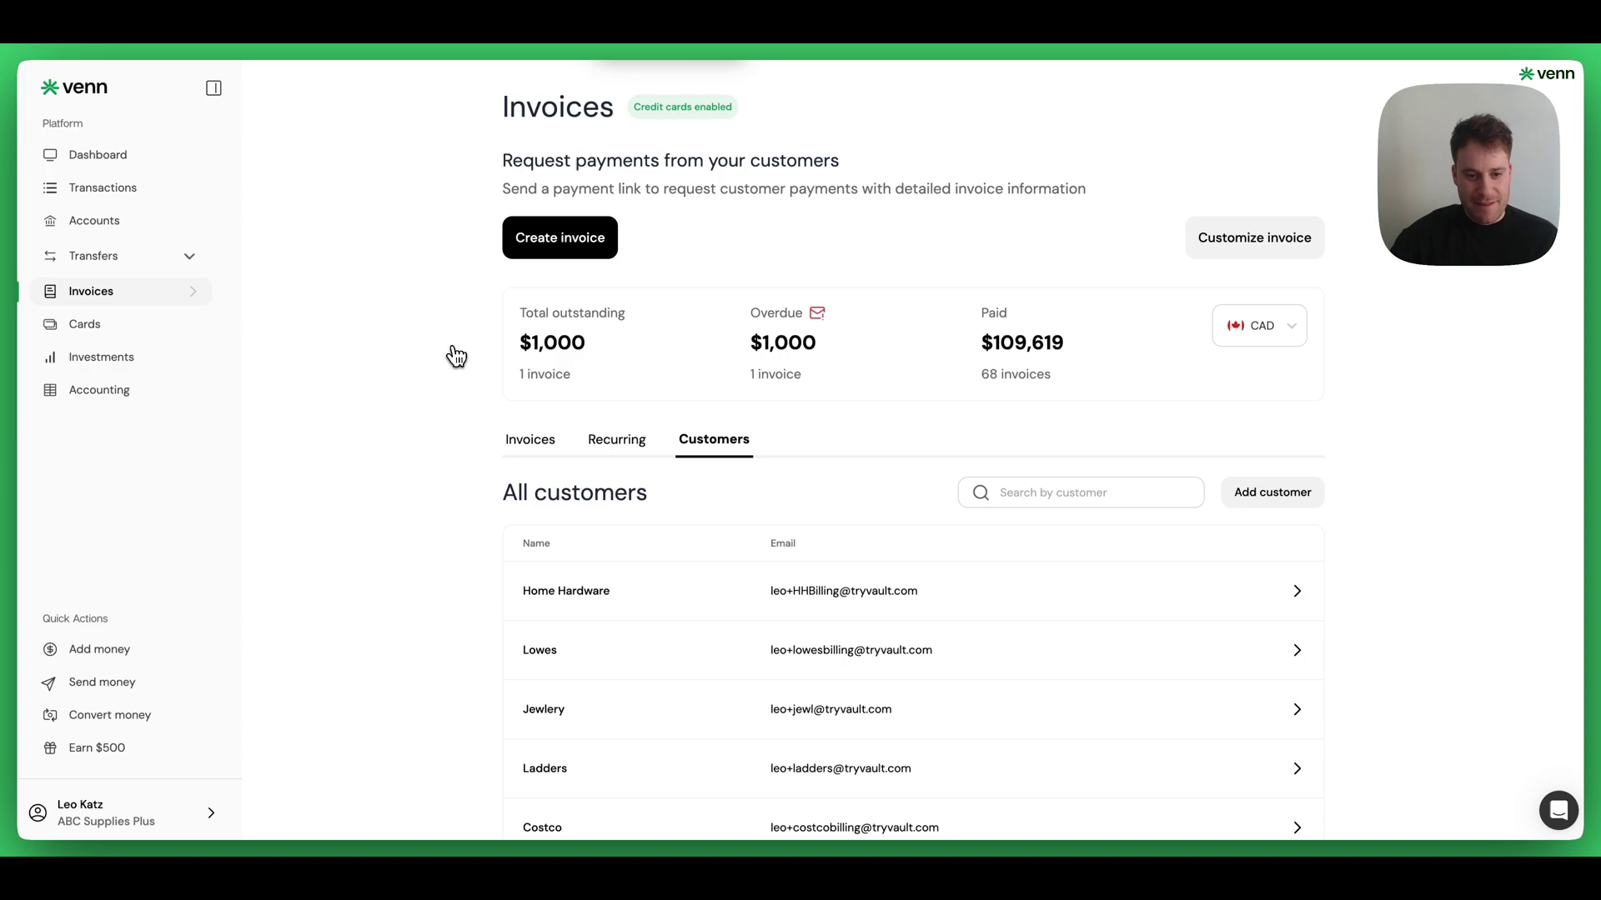
- Start an invoice for Baylis Construction with invoice number 345, billed in USD
left_click(547, 252)
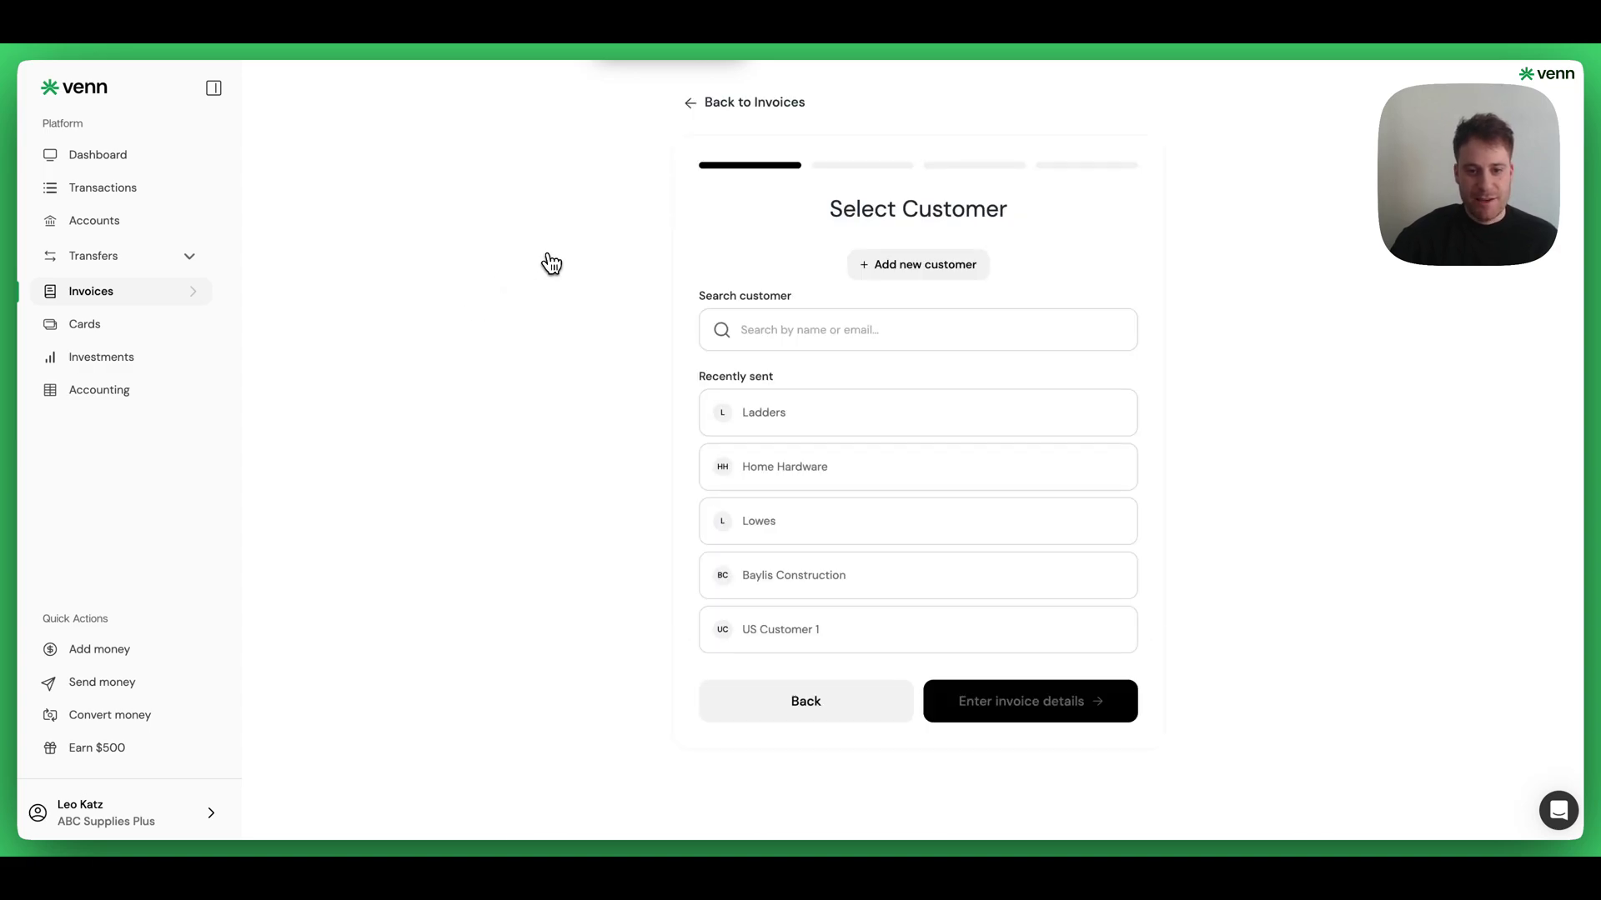
left_click(793, 575)
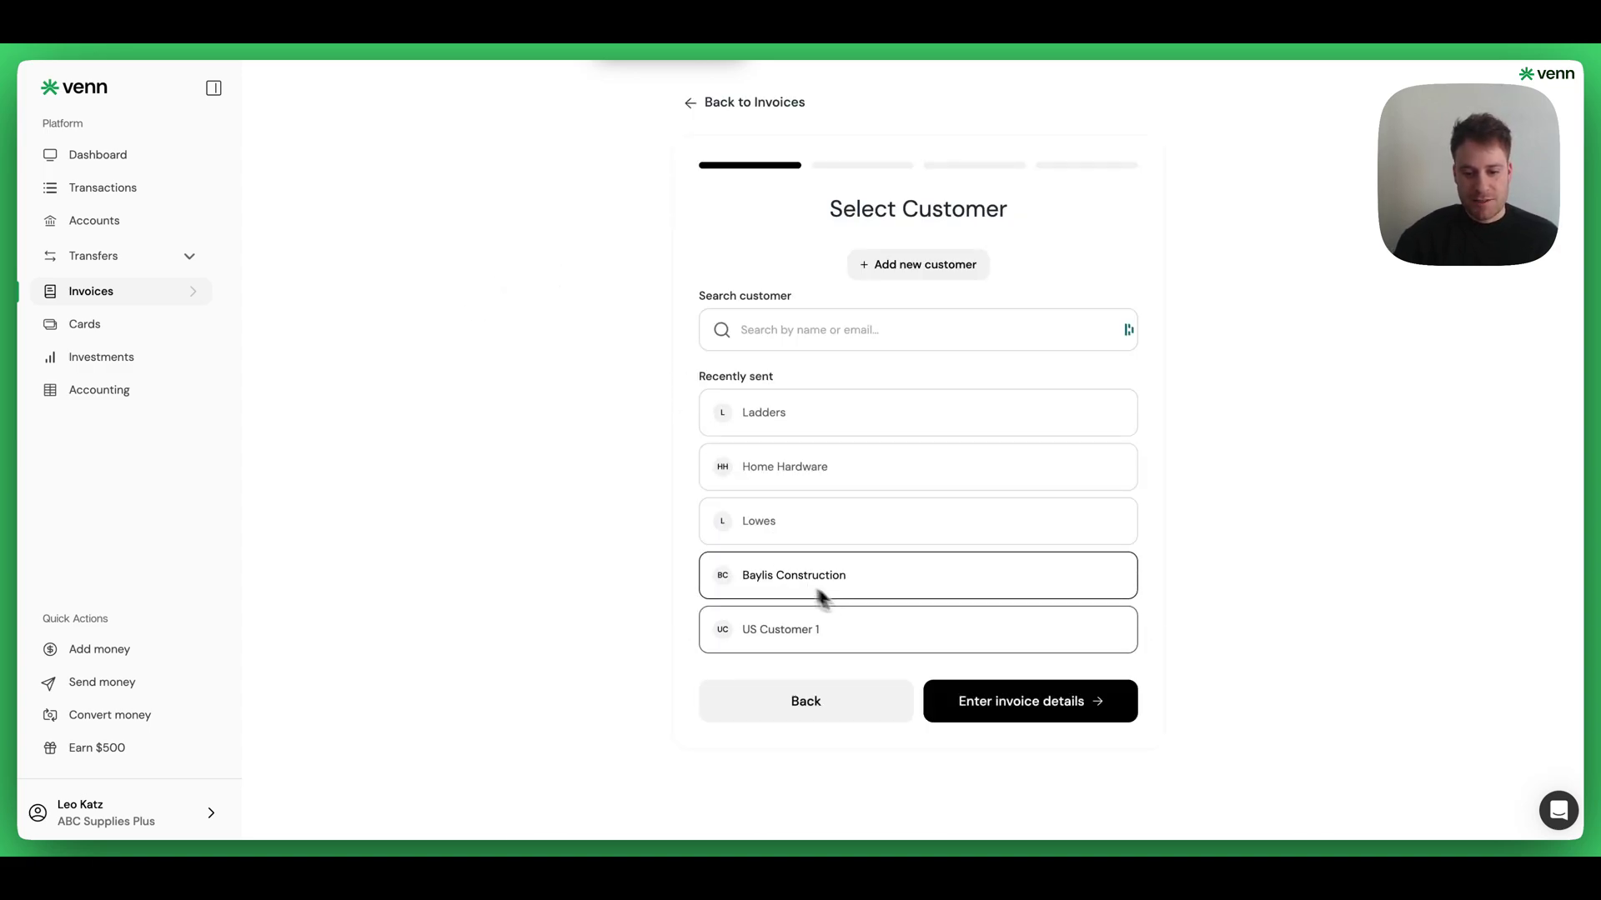
left_click(959, 692)
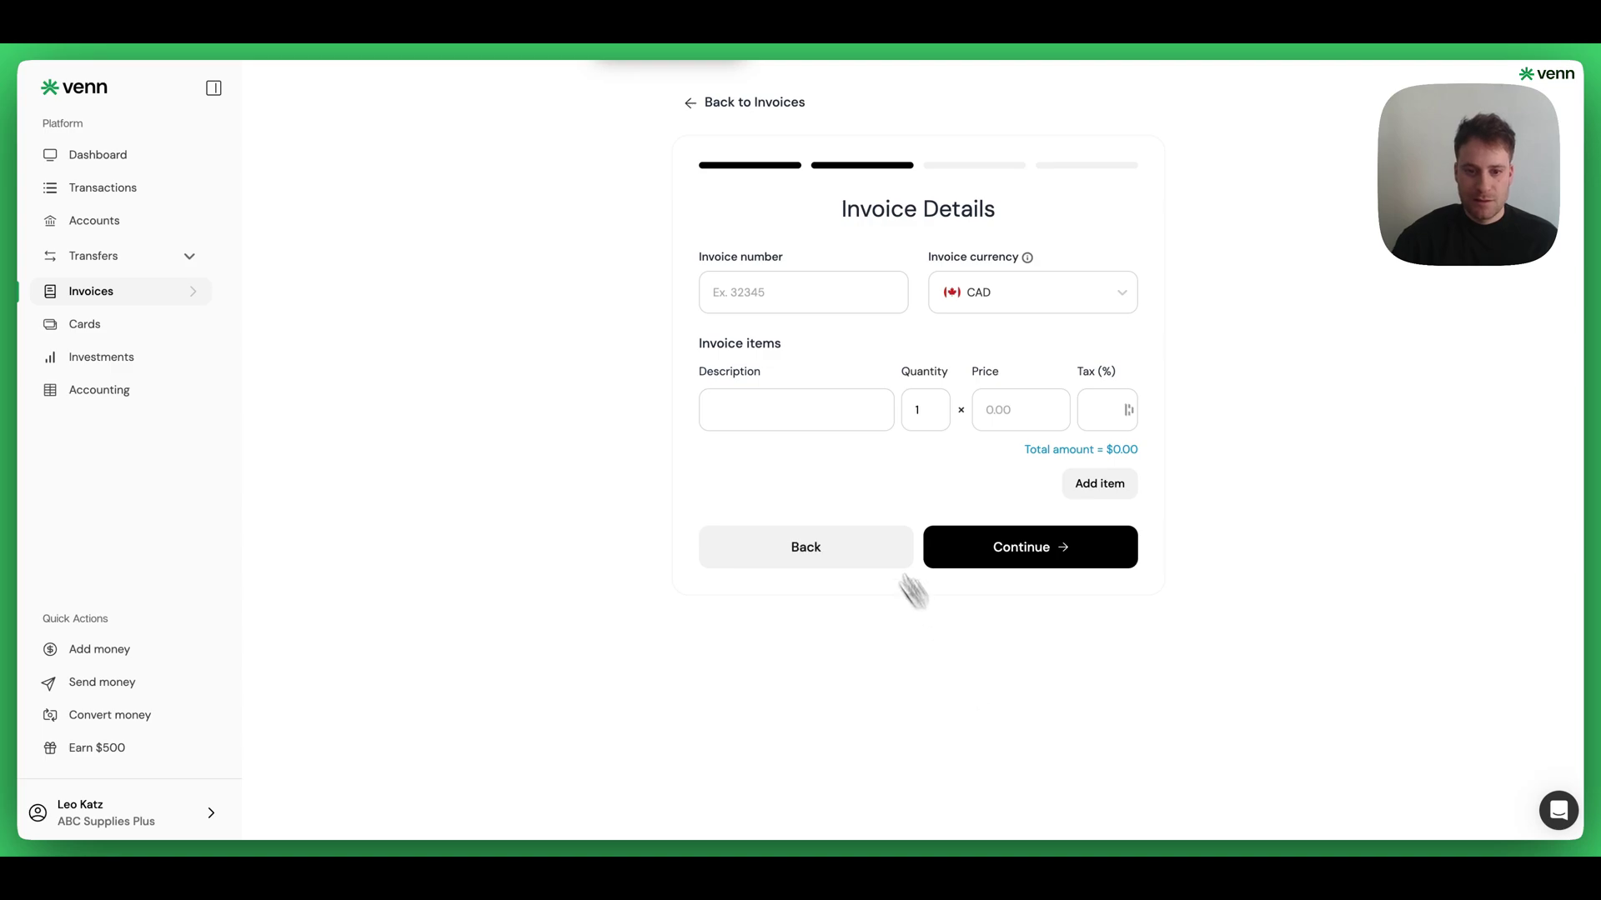
left_click(761, 307)
type("345tgfds")
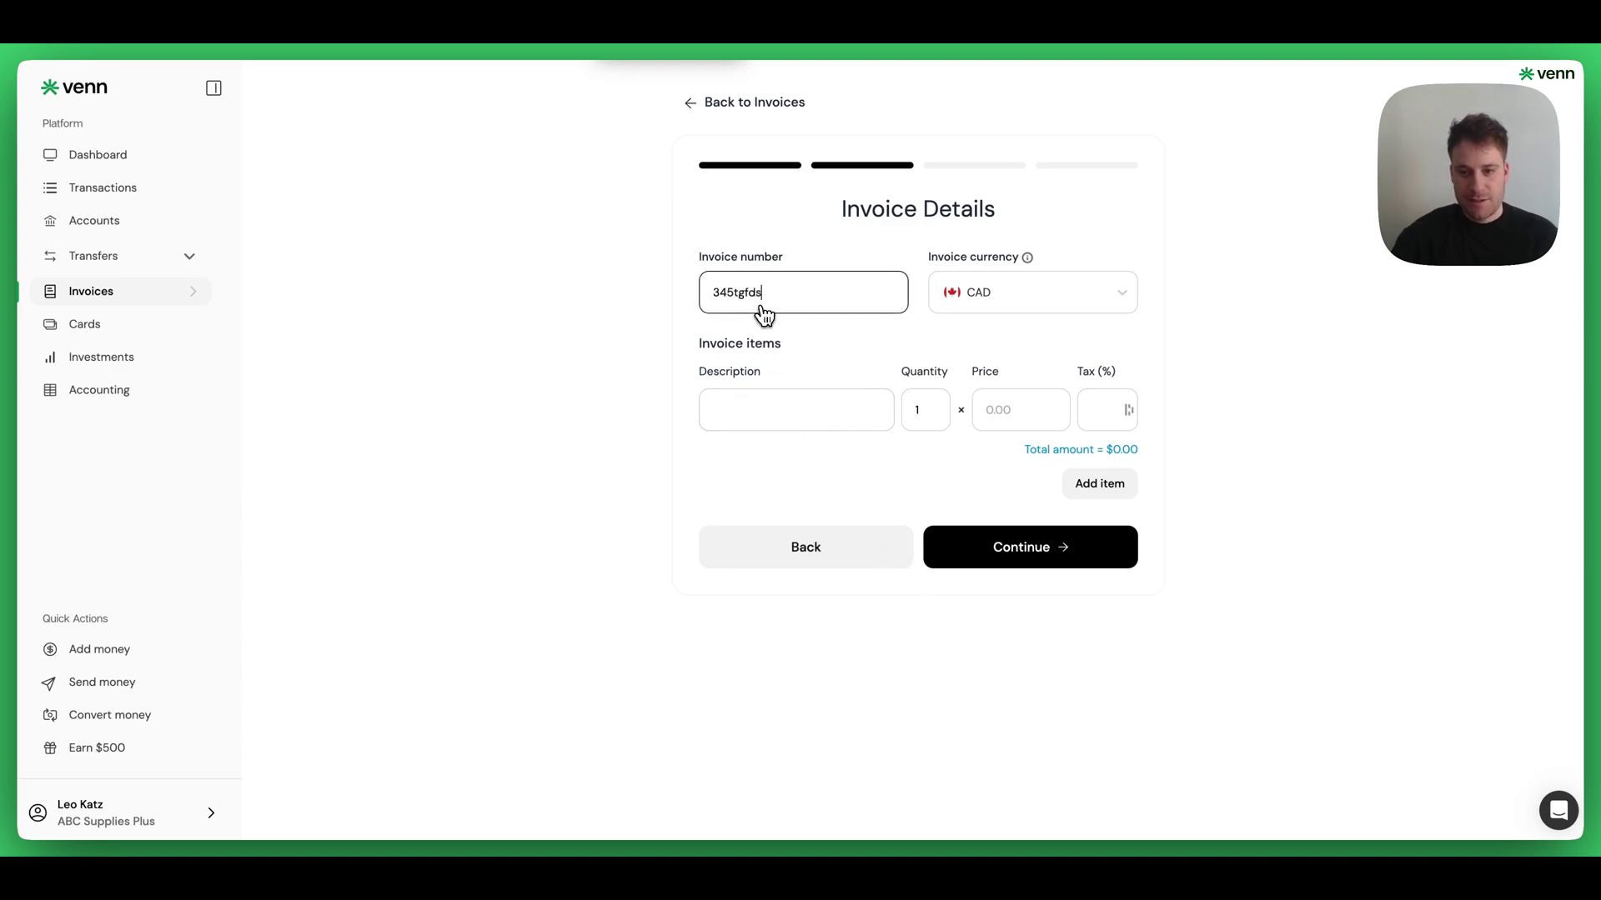
left_click(947, 298)
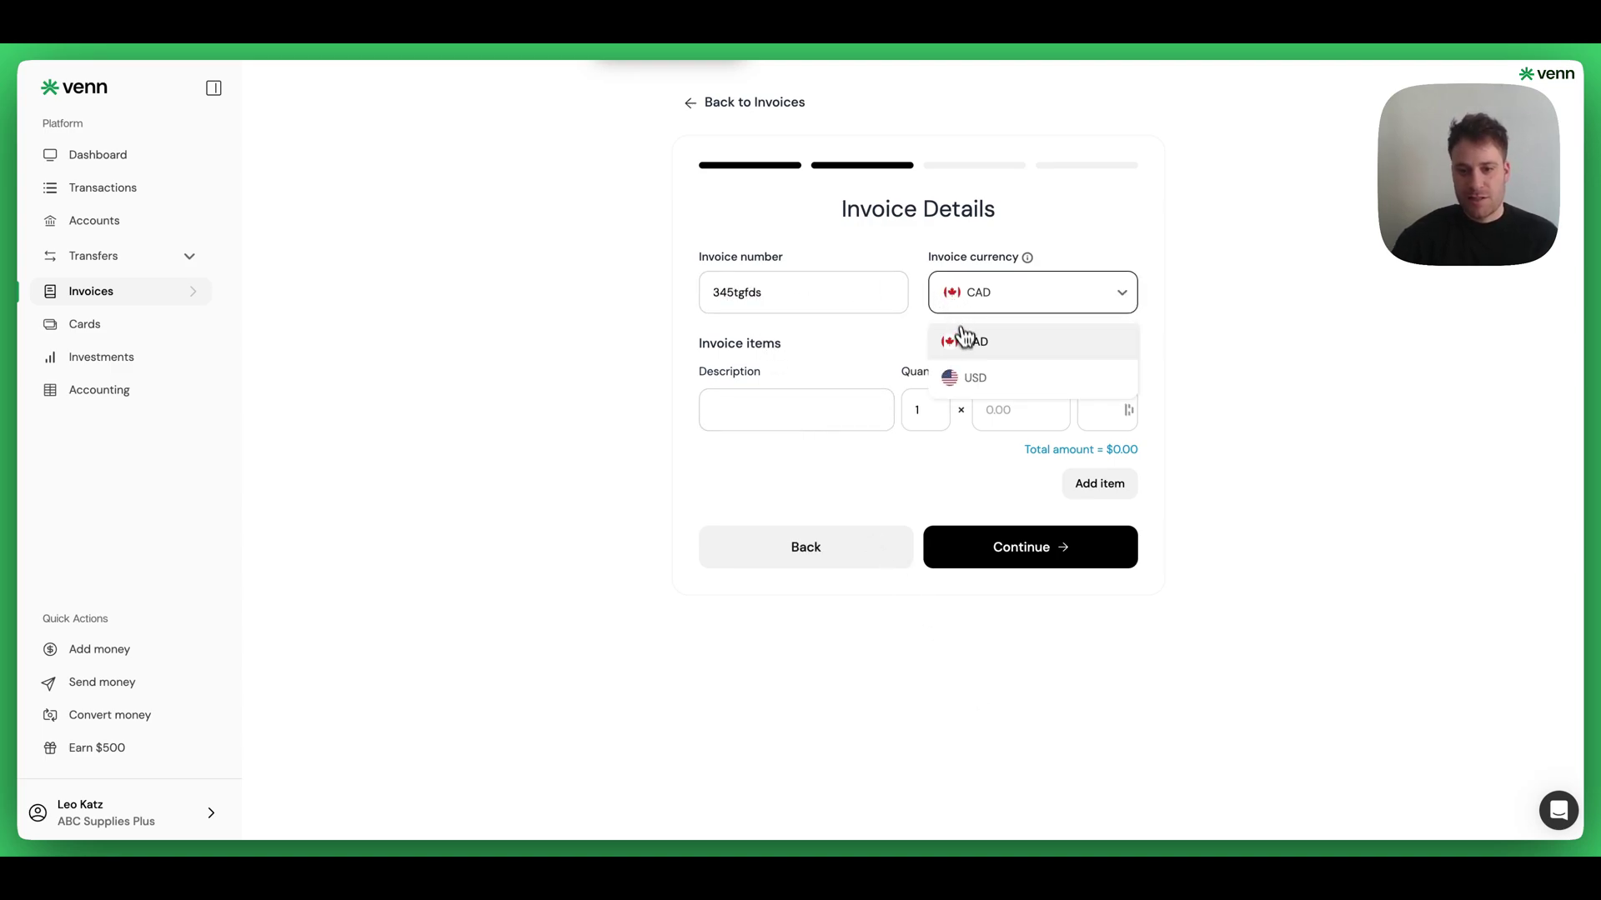
left_click(968, 379)
- Enter the Gears line: quantity 100, price 5, tax 10%
left_click(805, 412)
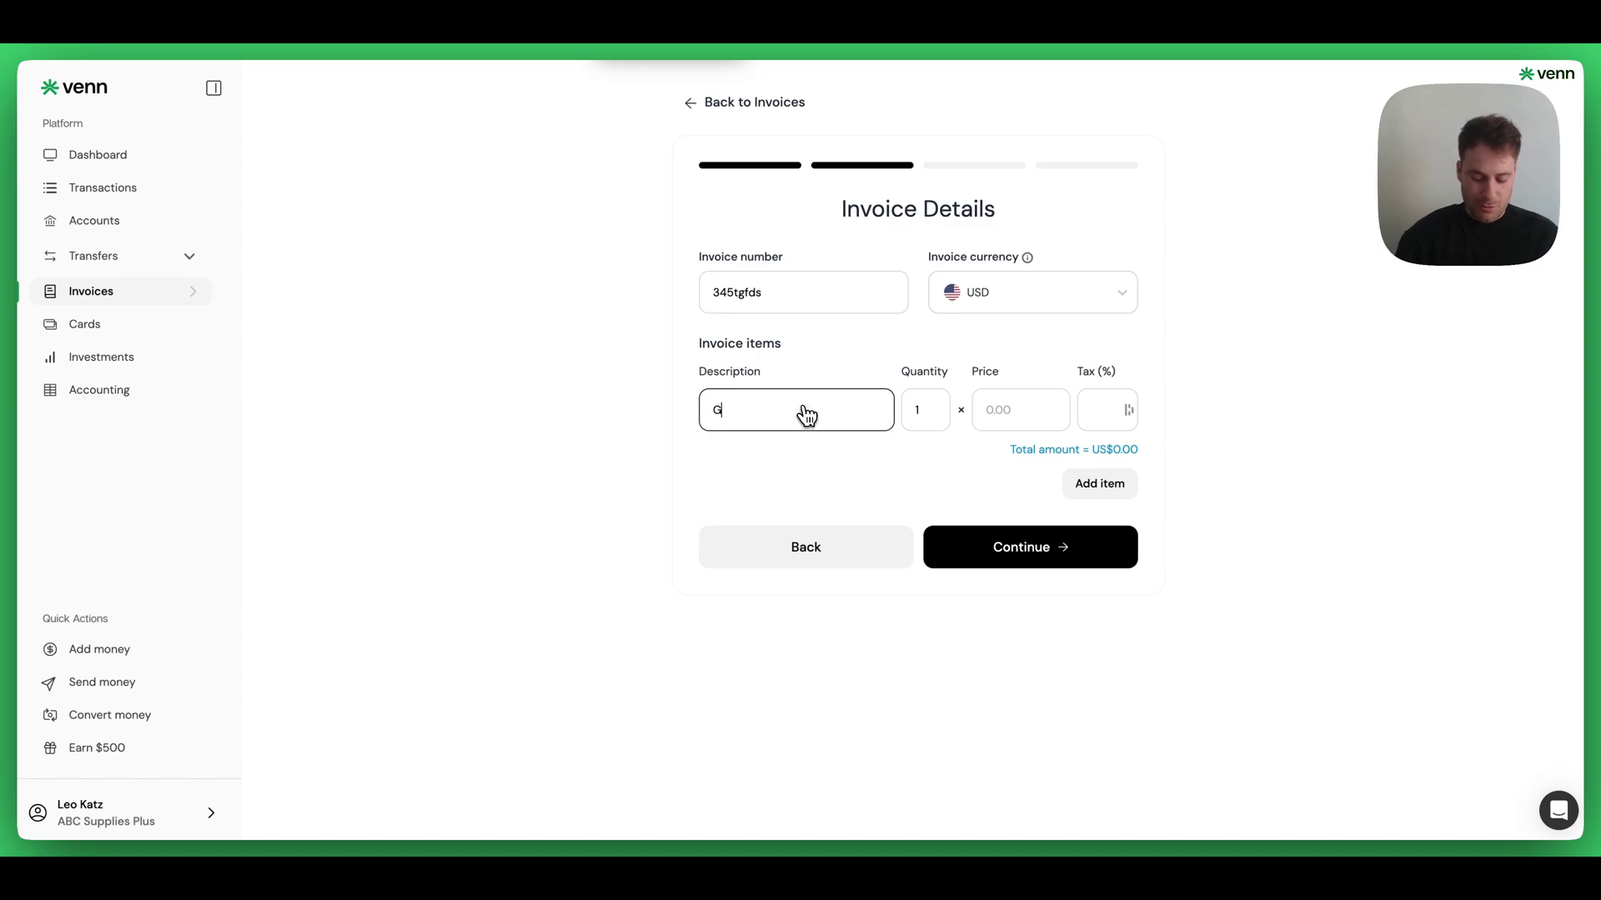
key("Tab")
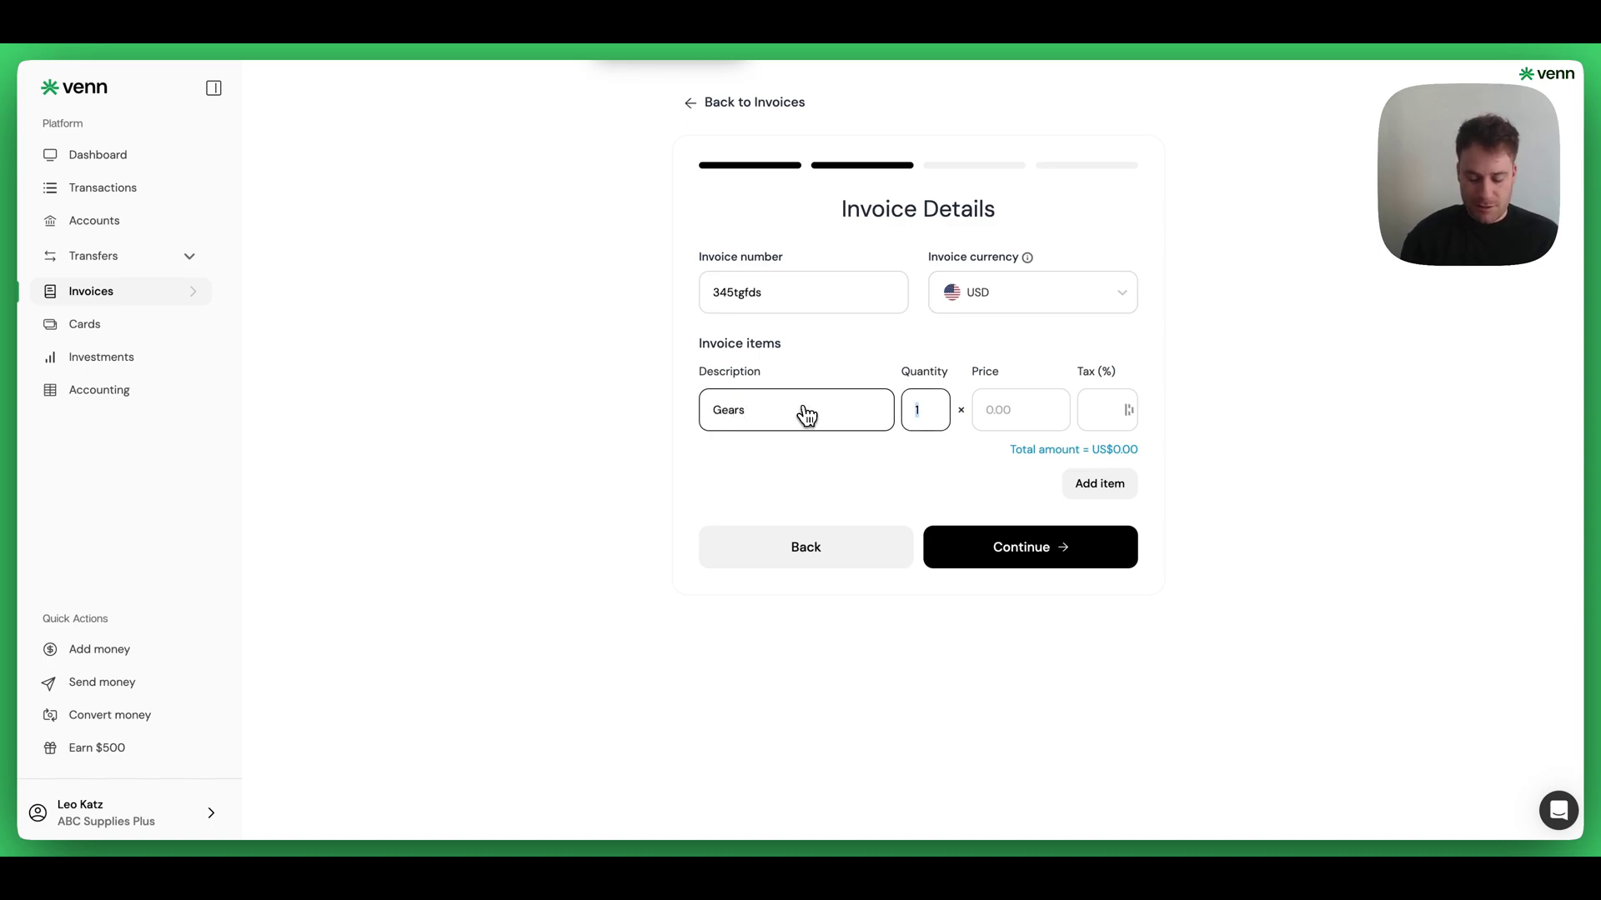
key("Tab")
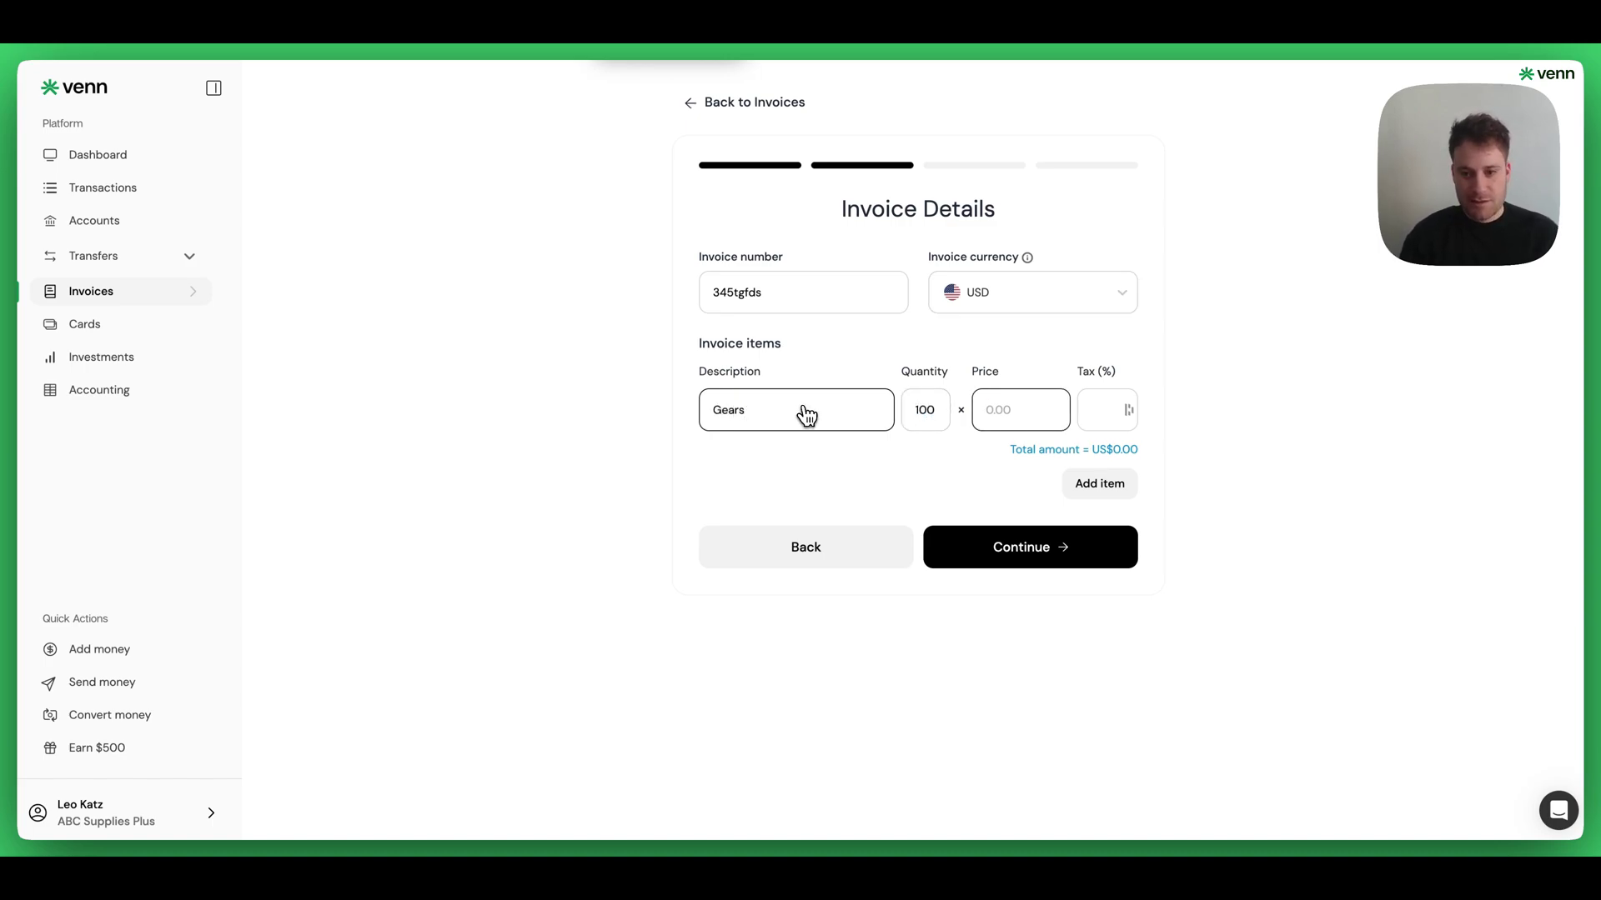
type("5")
key("Tab")
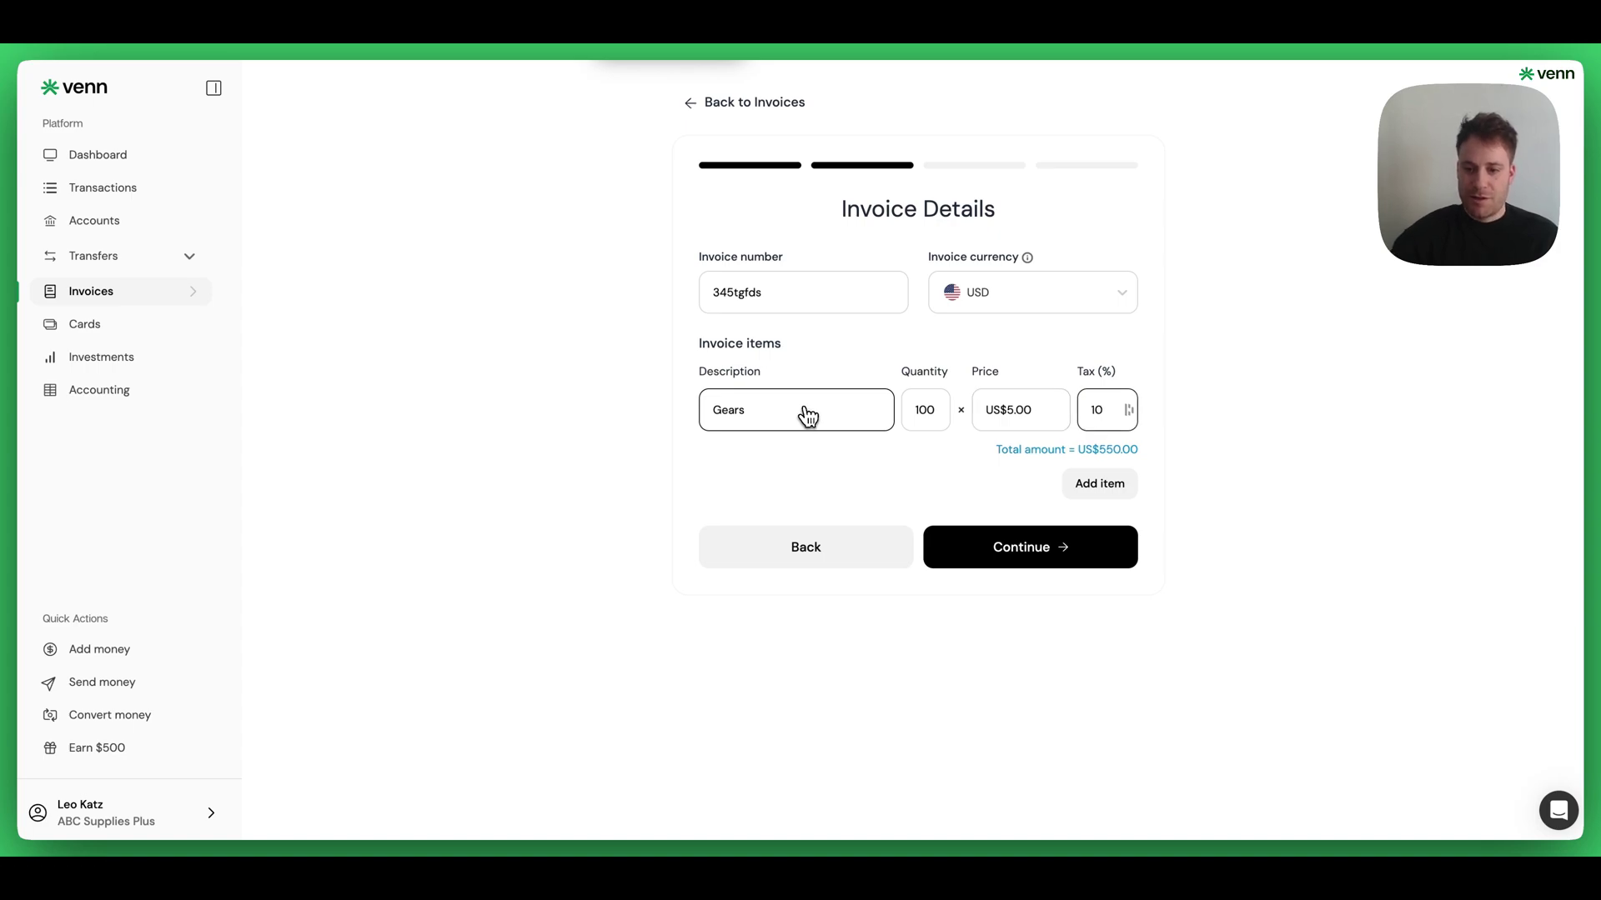
type("10")
- Add a Tools line with quantity 50, price 10 and 10% tax, then continue
left_click(1099, 484)
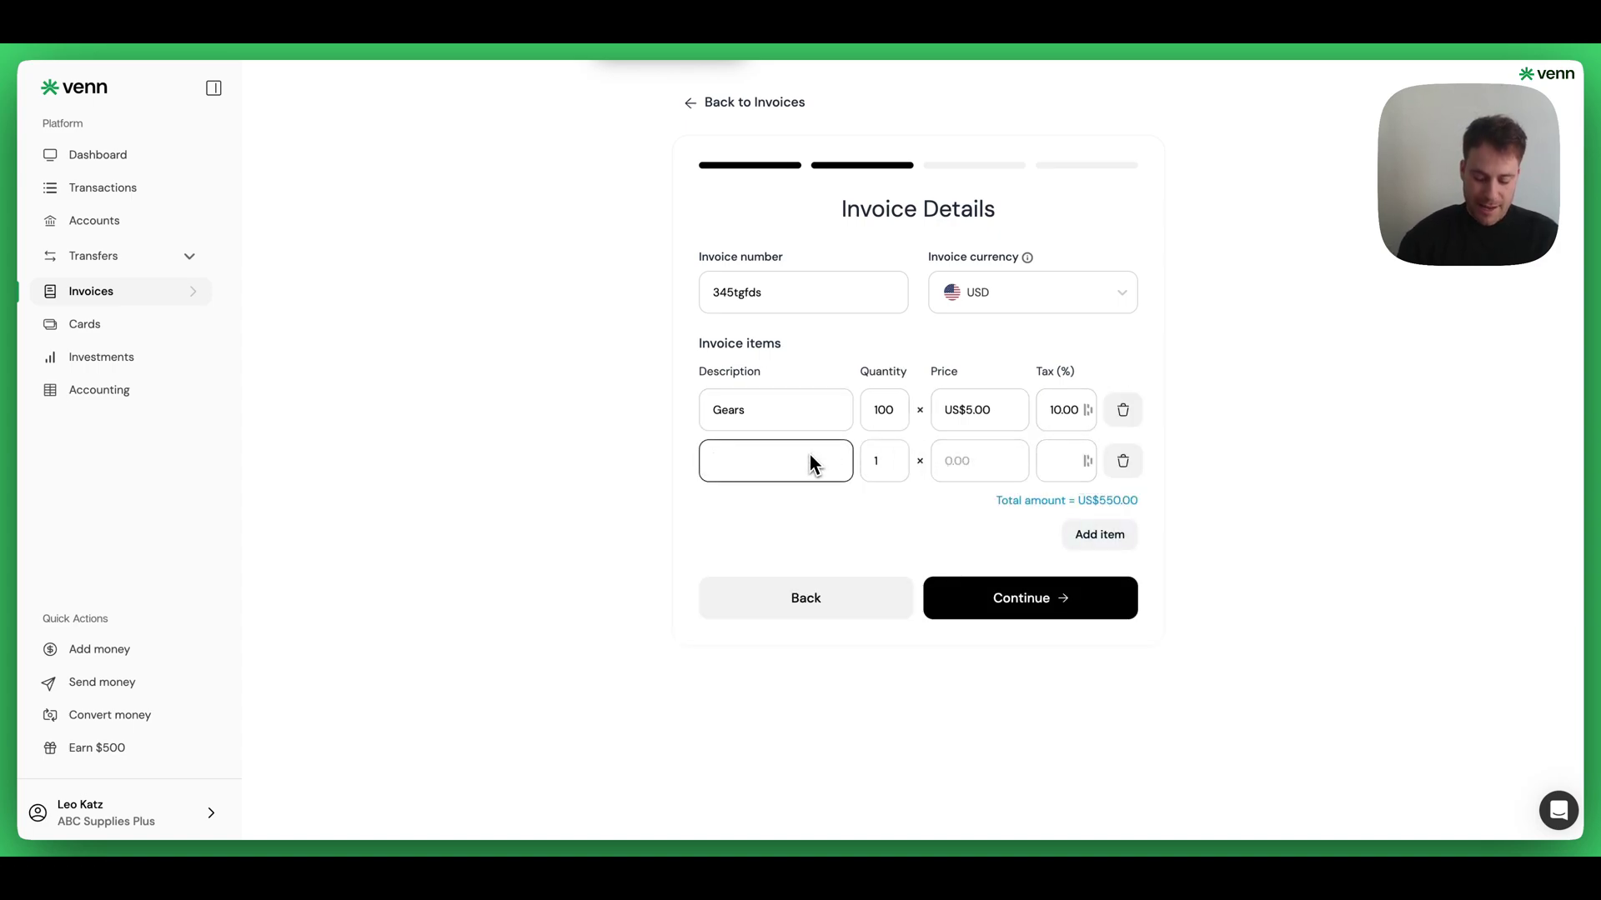
type("Tools")
key("Tab")
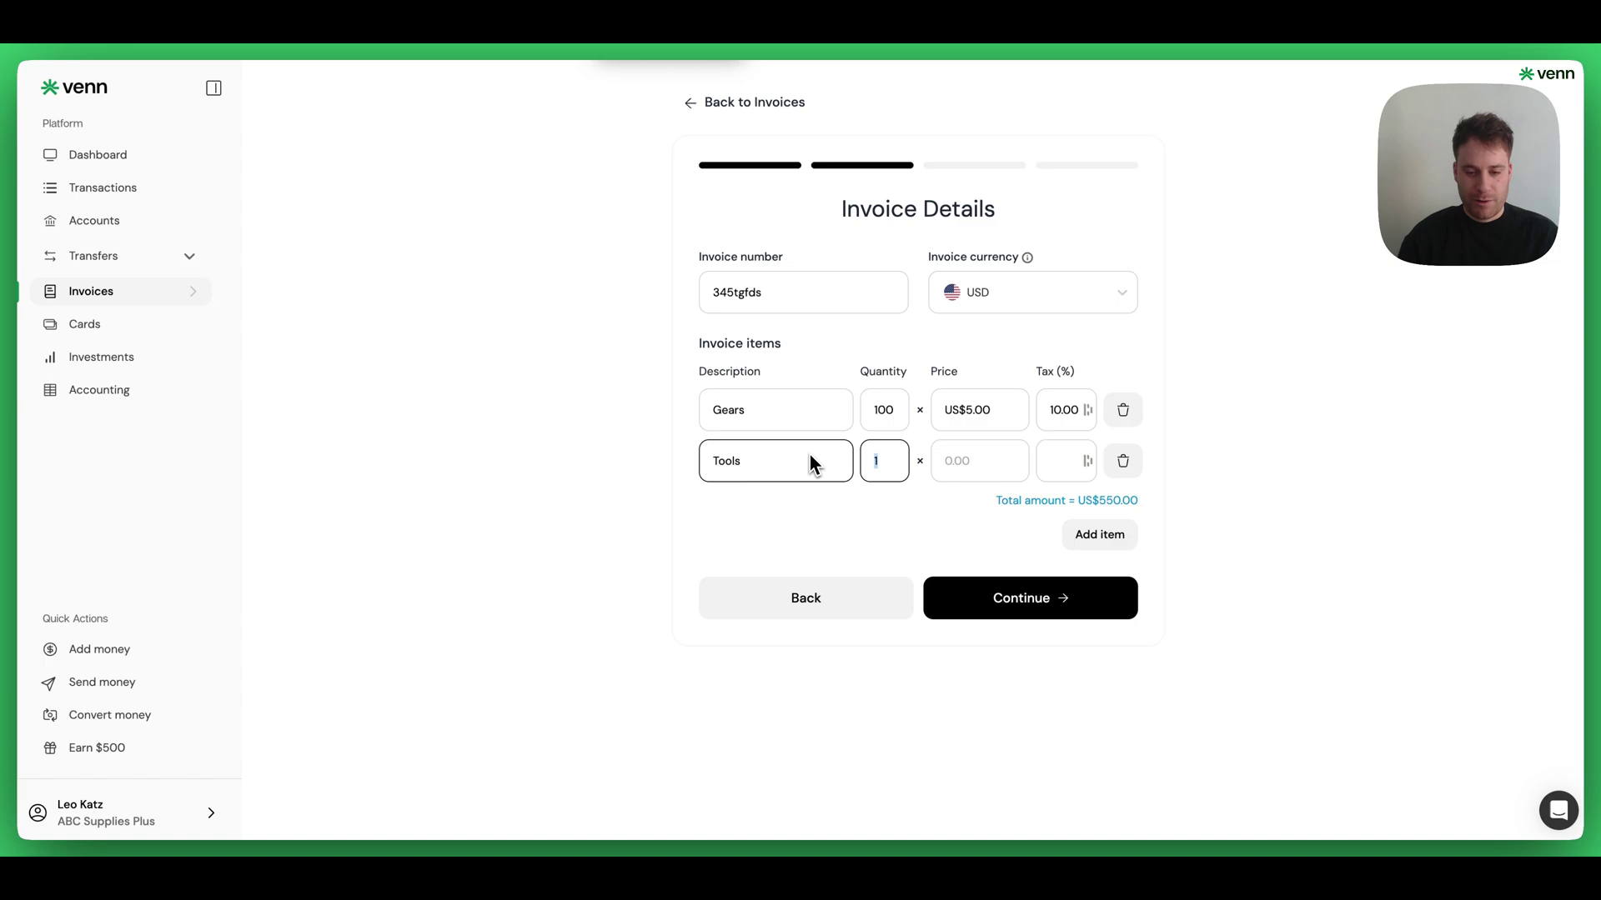
type("50")
key("Tab")
type("1")
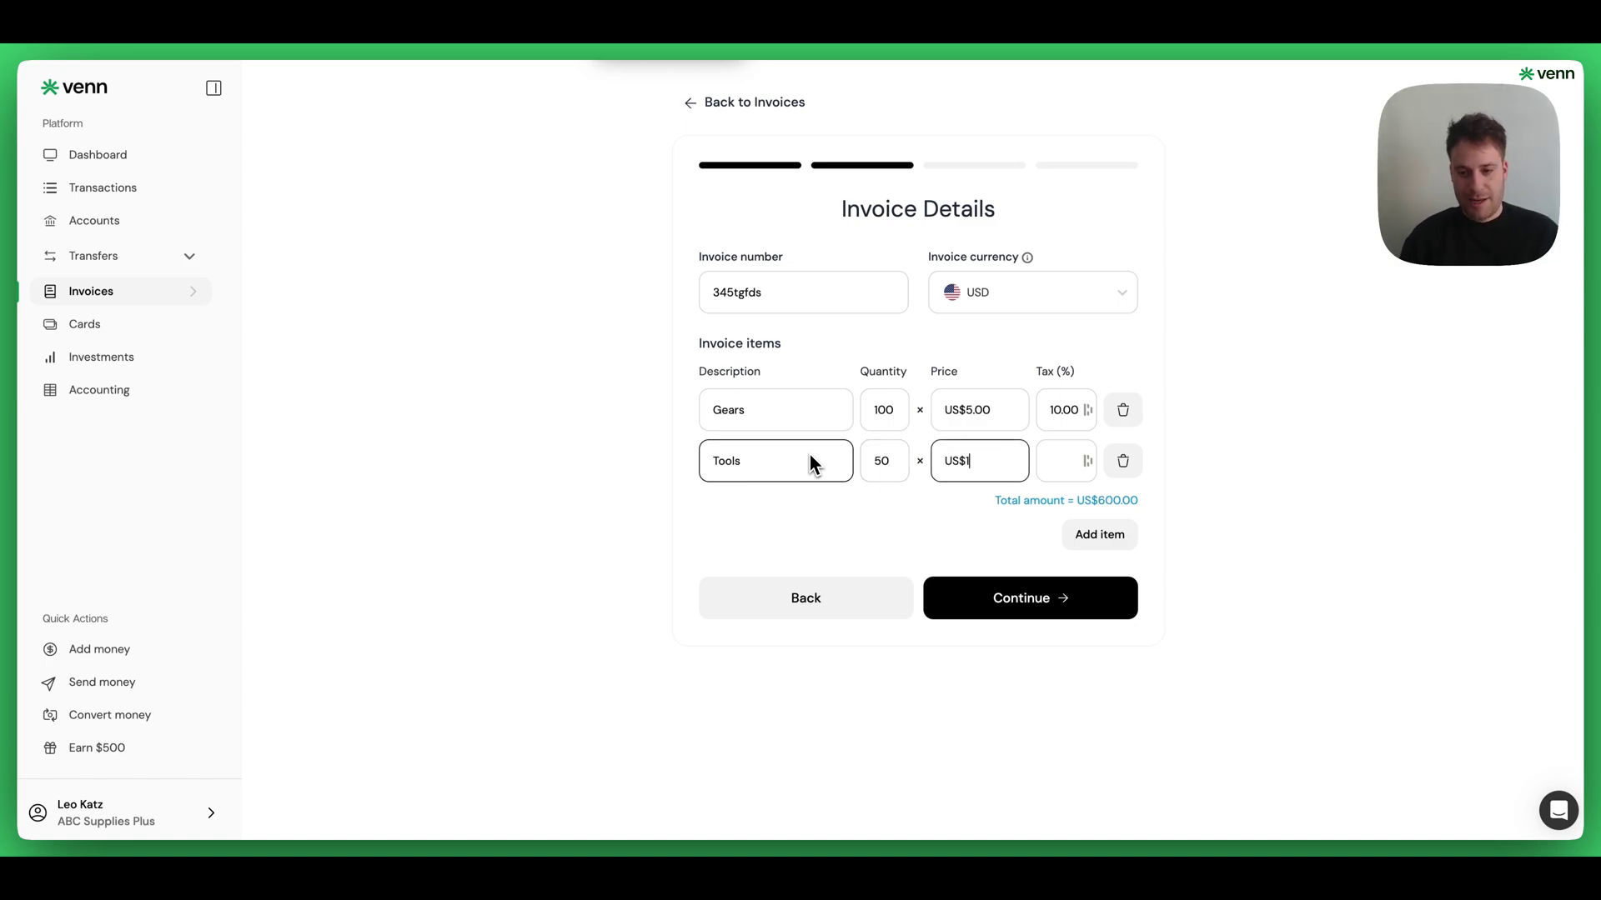
type("0")
key("Tab")
type("10")
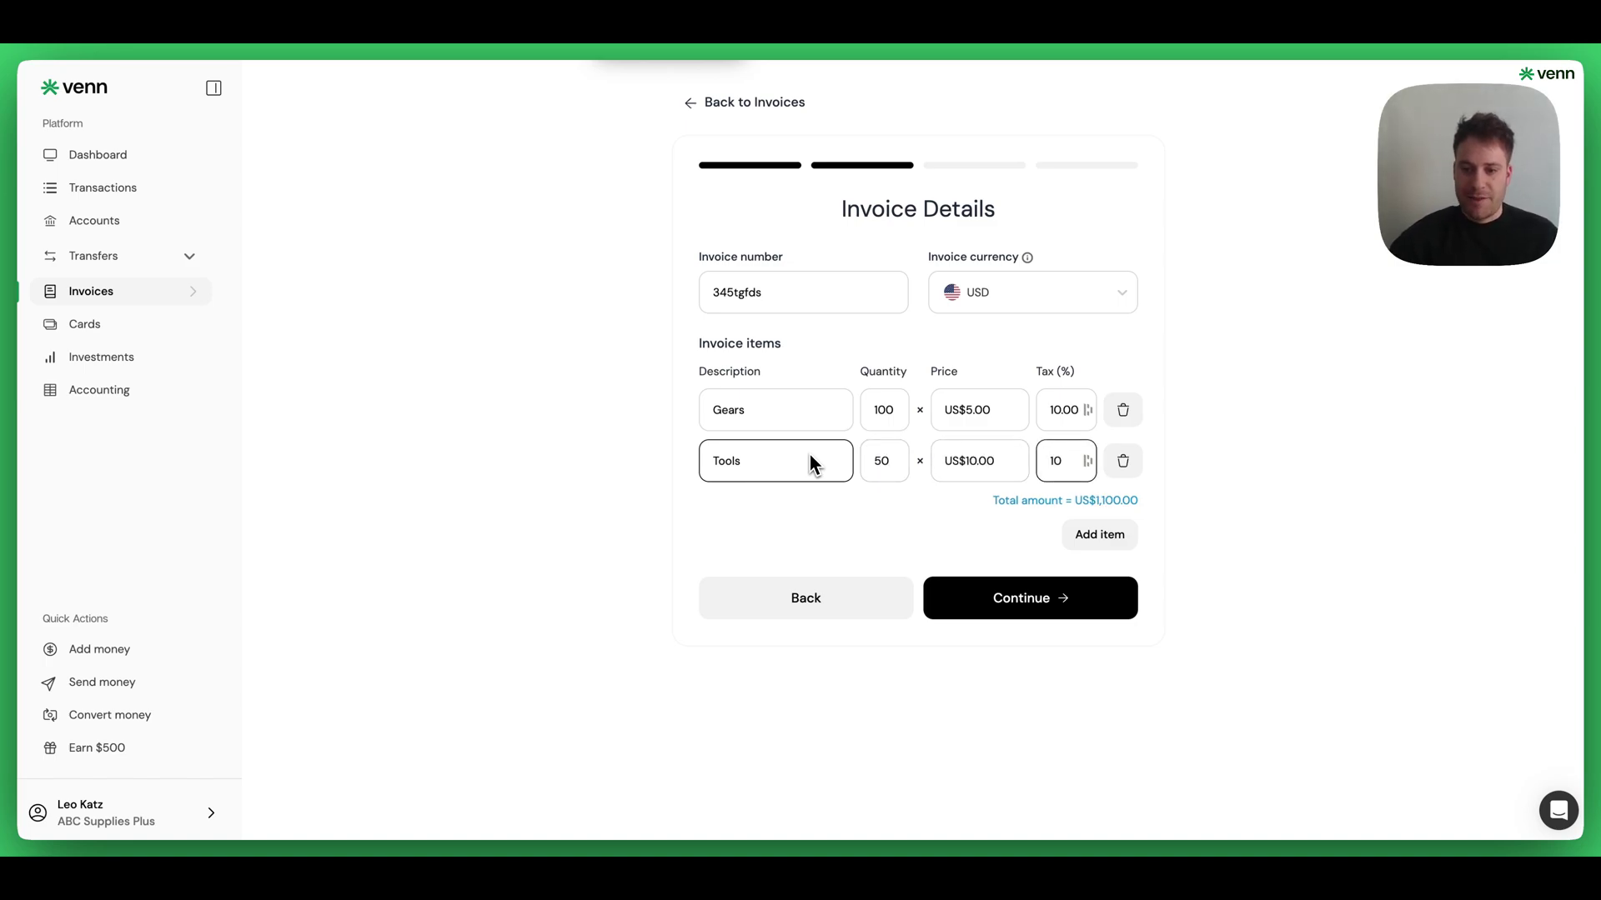
left_click(1018, 614)
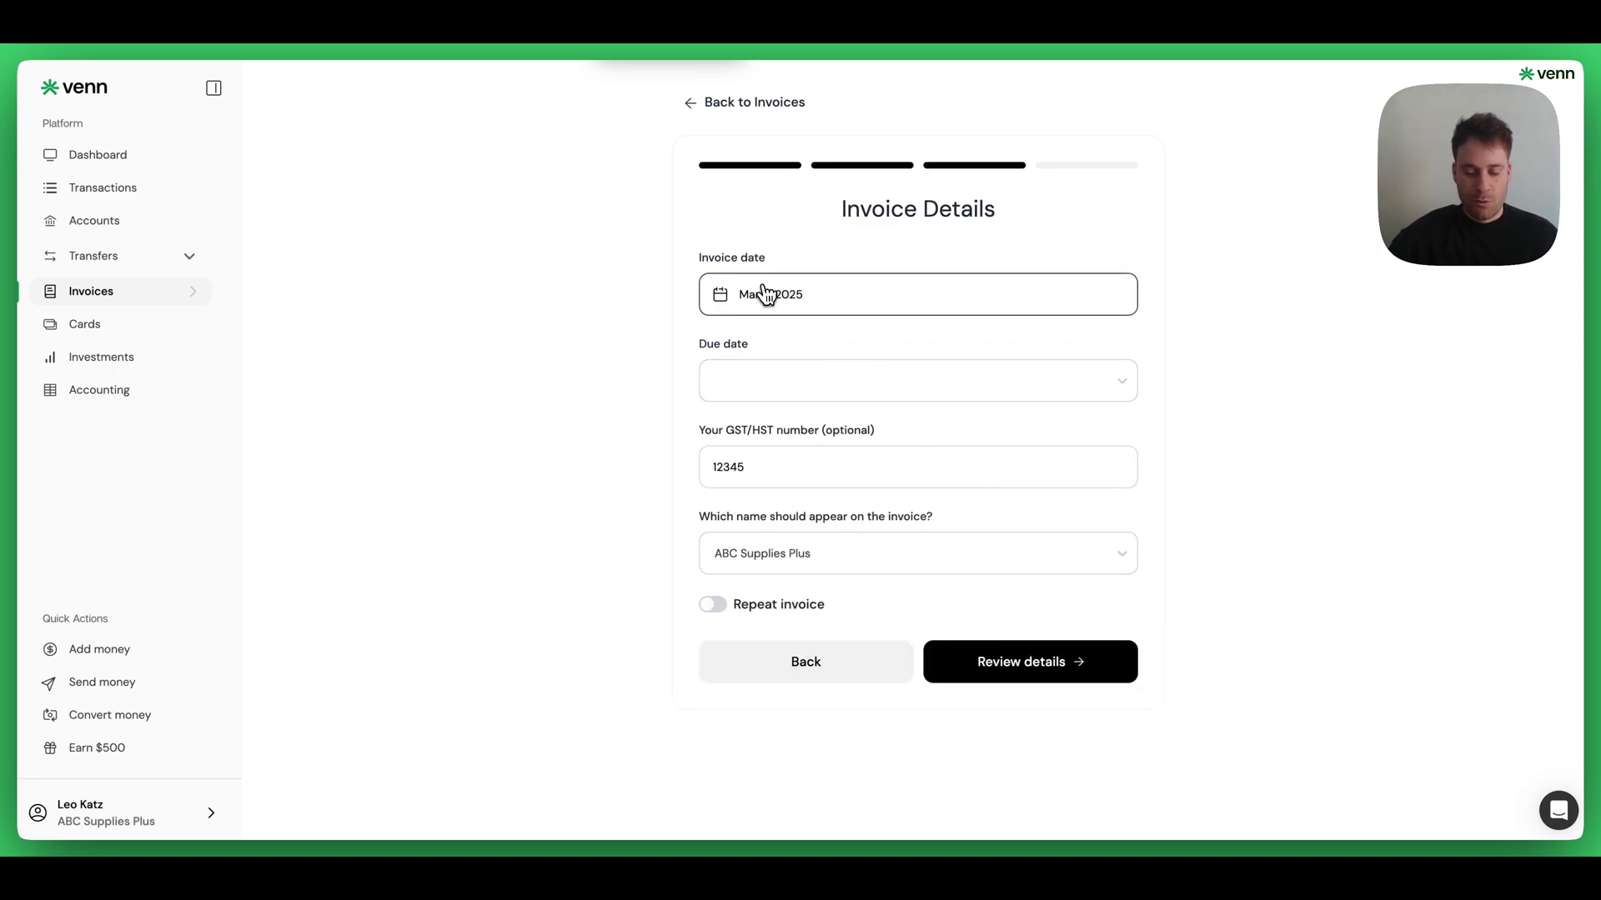
- Set the due date to Apr 10, 2025 and make the invoice repeat monthly
left_click(767, 380)
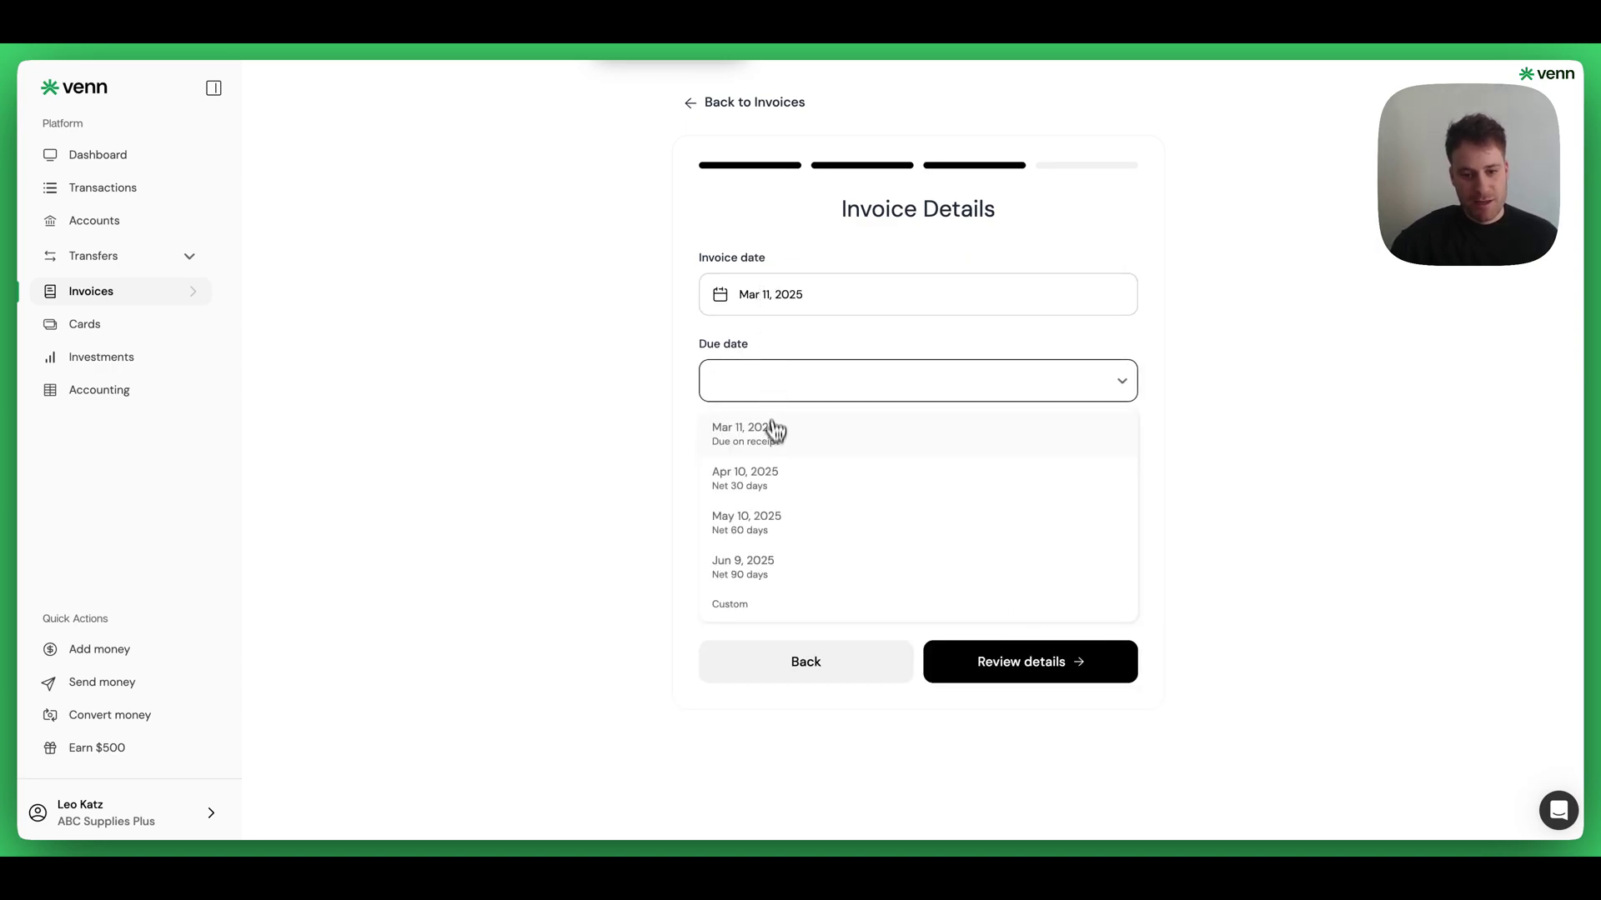
left_click(771, 477)
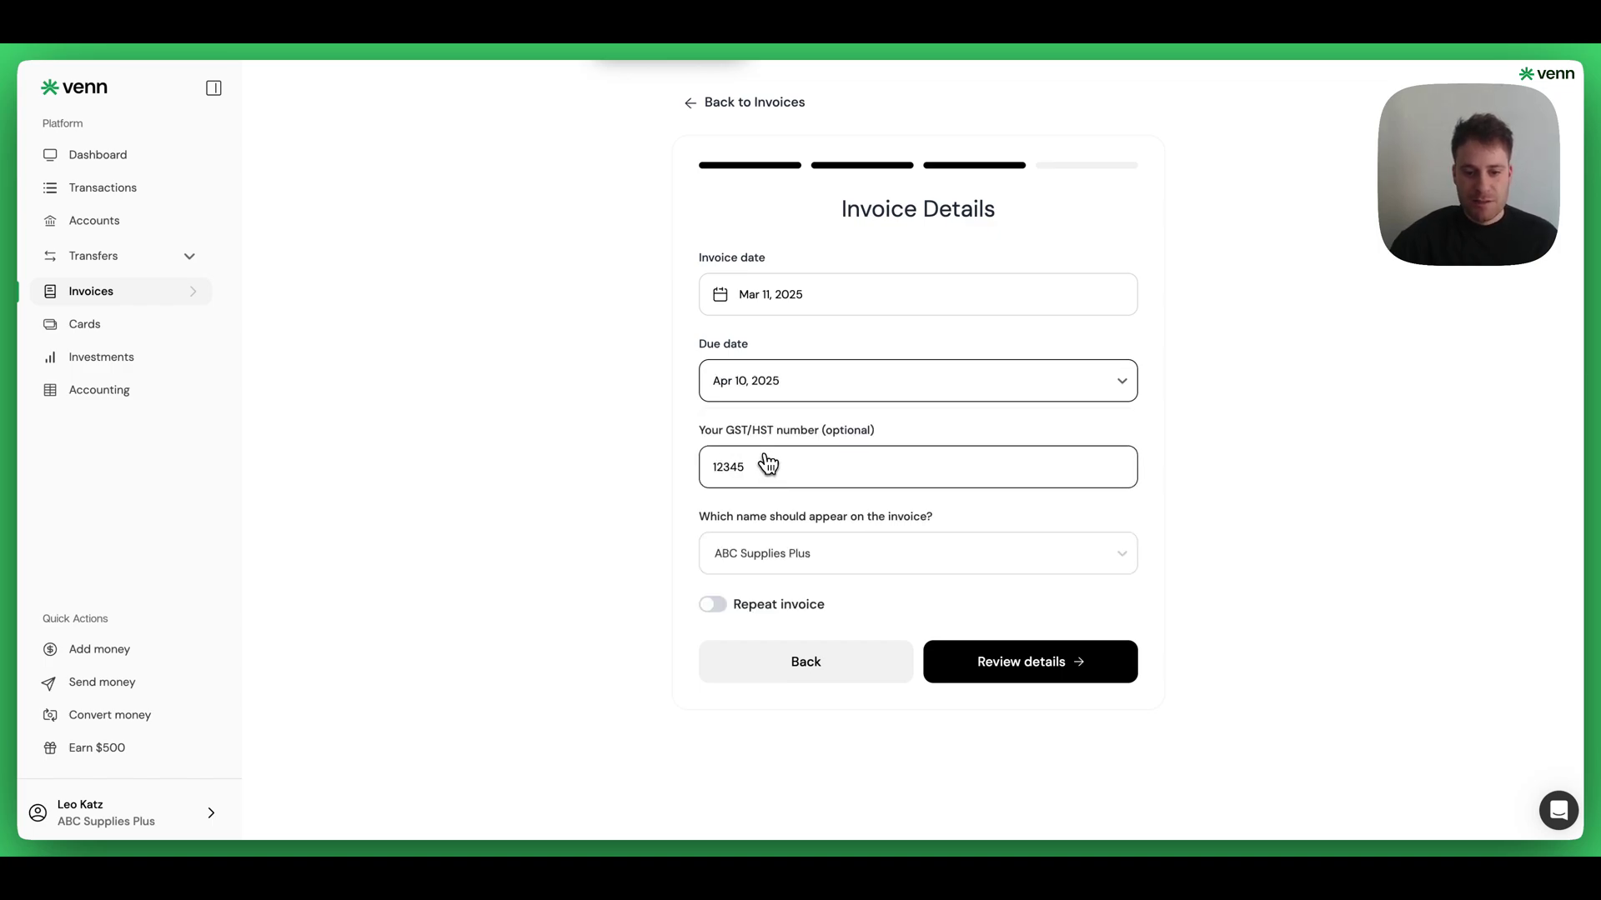
left_click(713, 605)
left_click(756, 669)
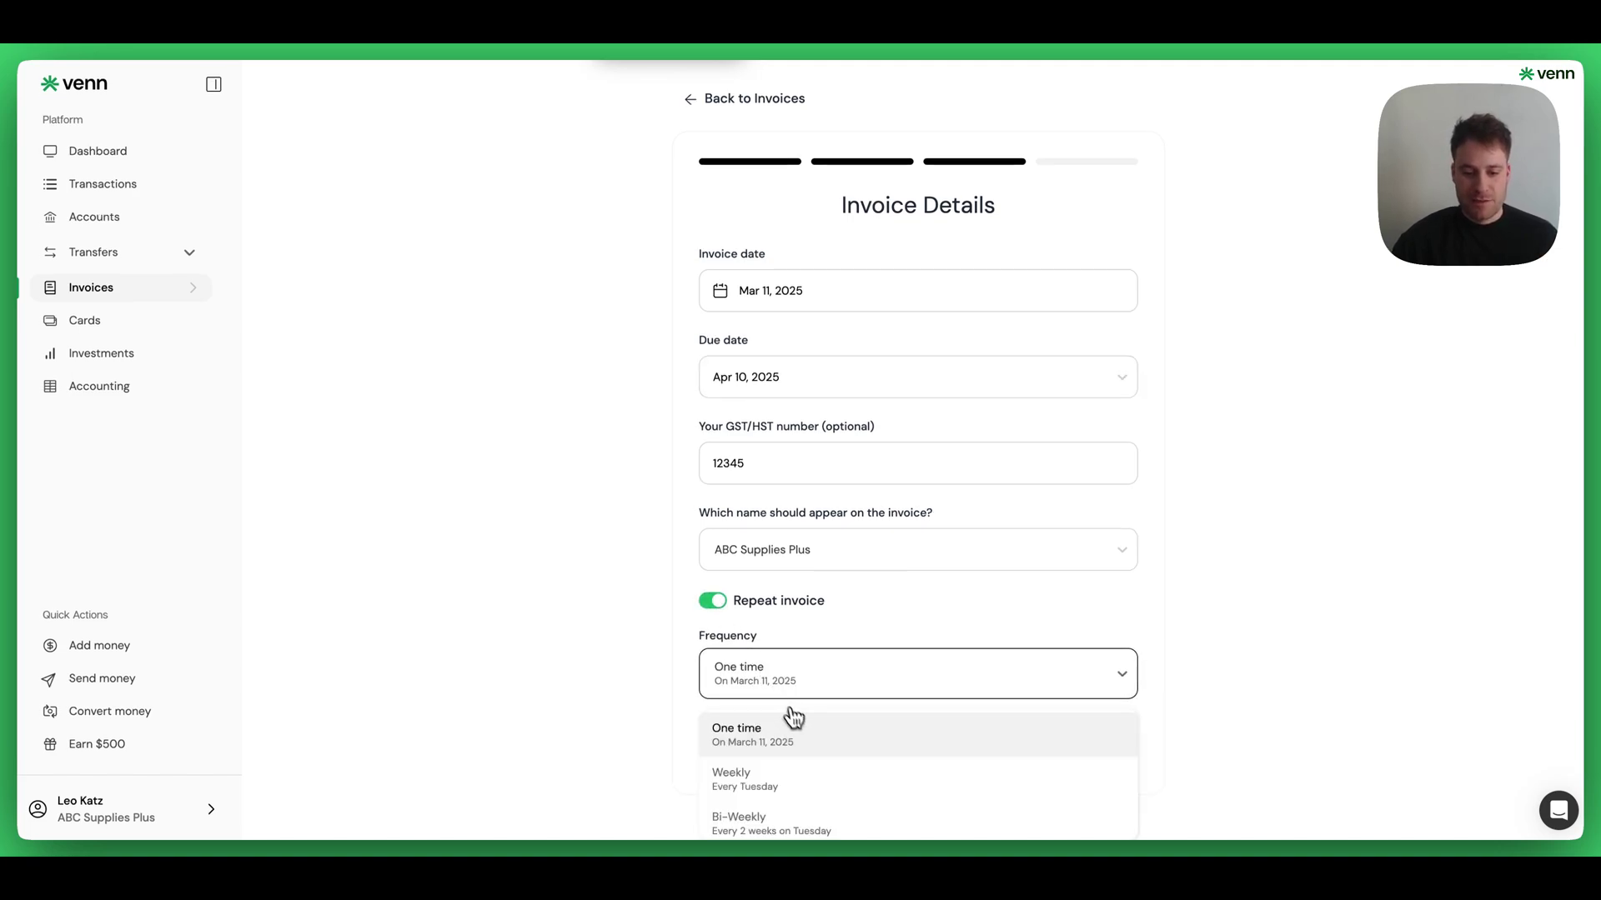
scroll(812, 779, "down", 2)
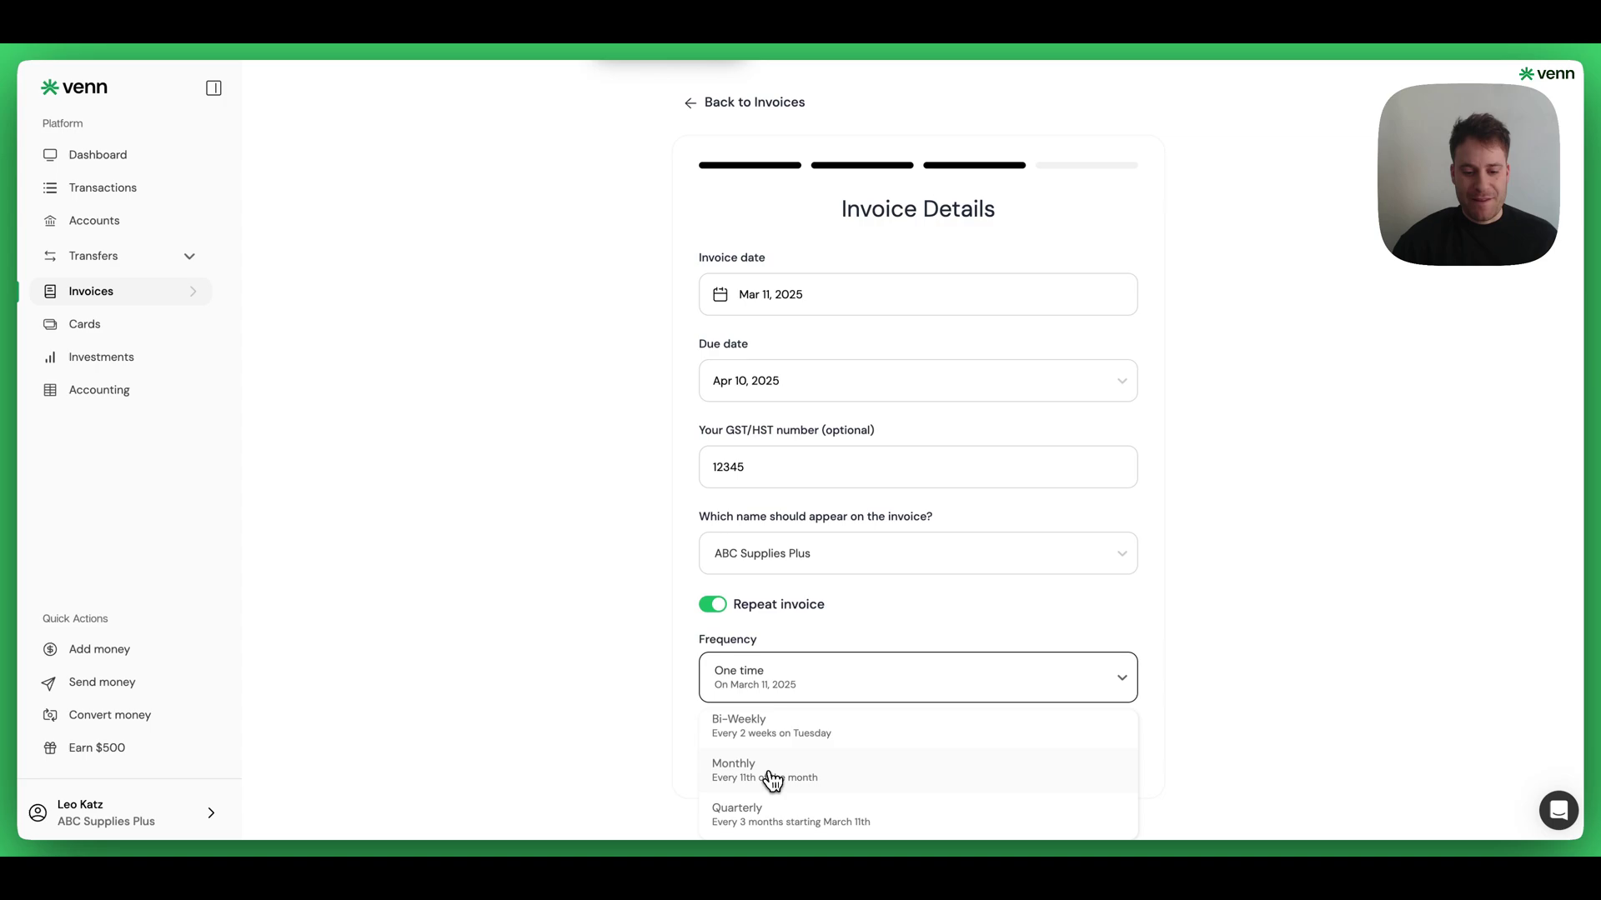
left_click(771, 777)
scroll(813, 667, "down", 2)
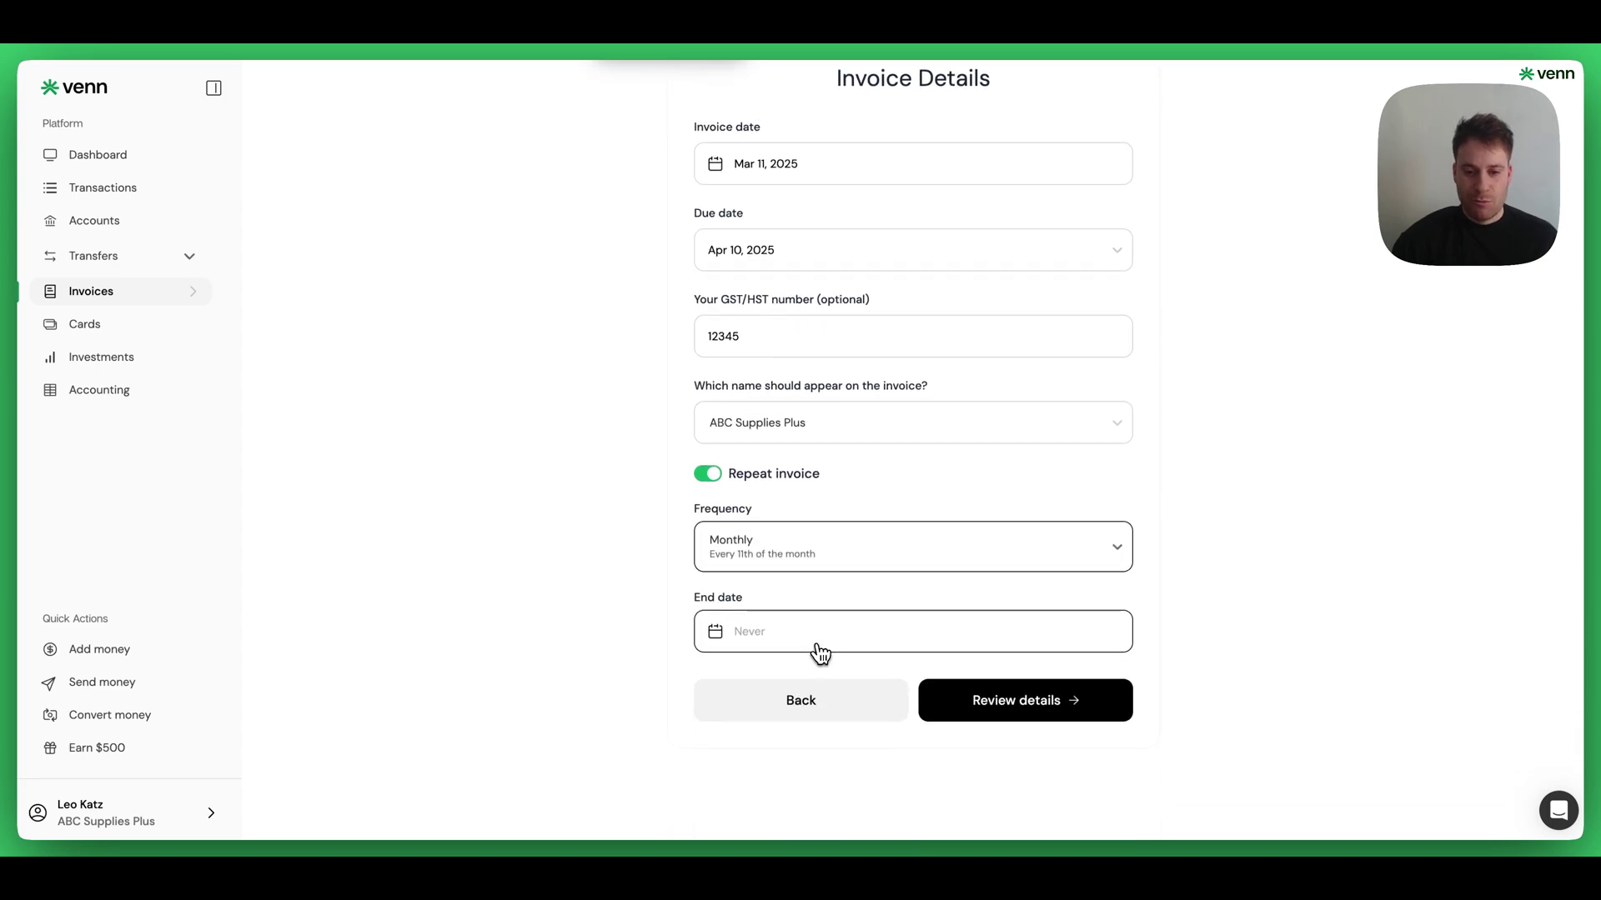
- Set the recurrence end date to June 30, 2025
left_click(802, 640)
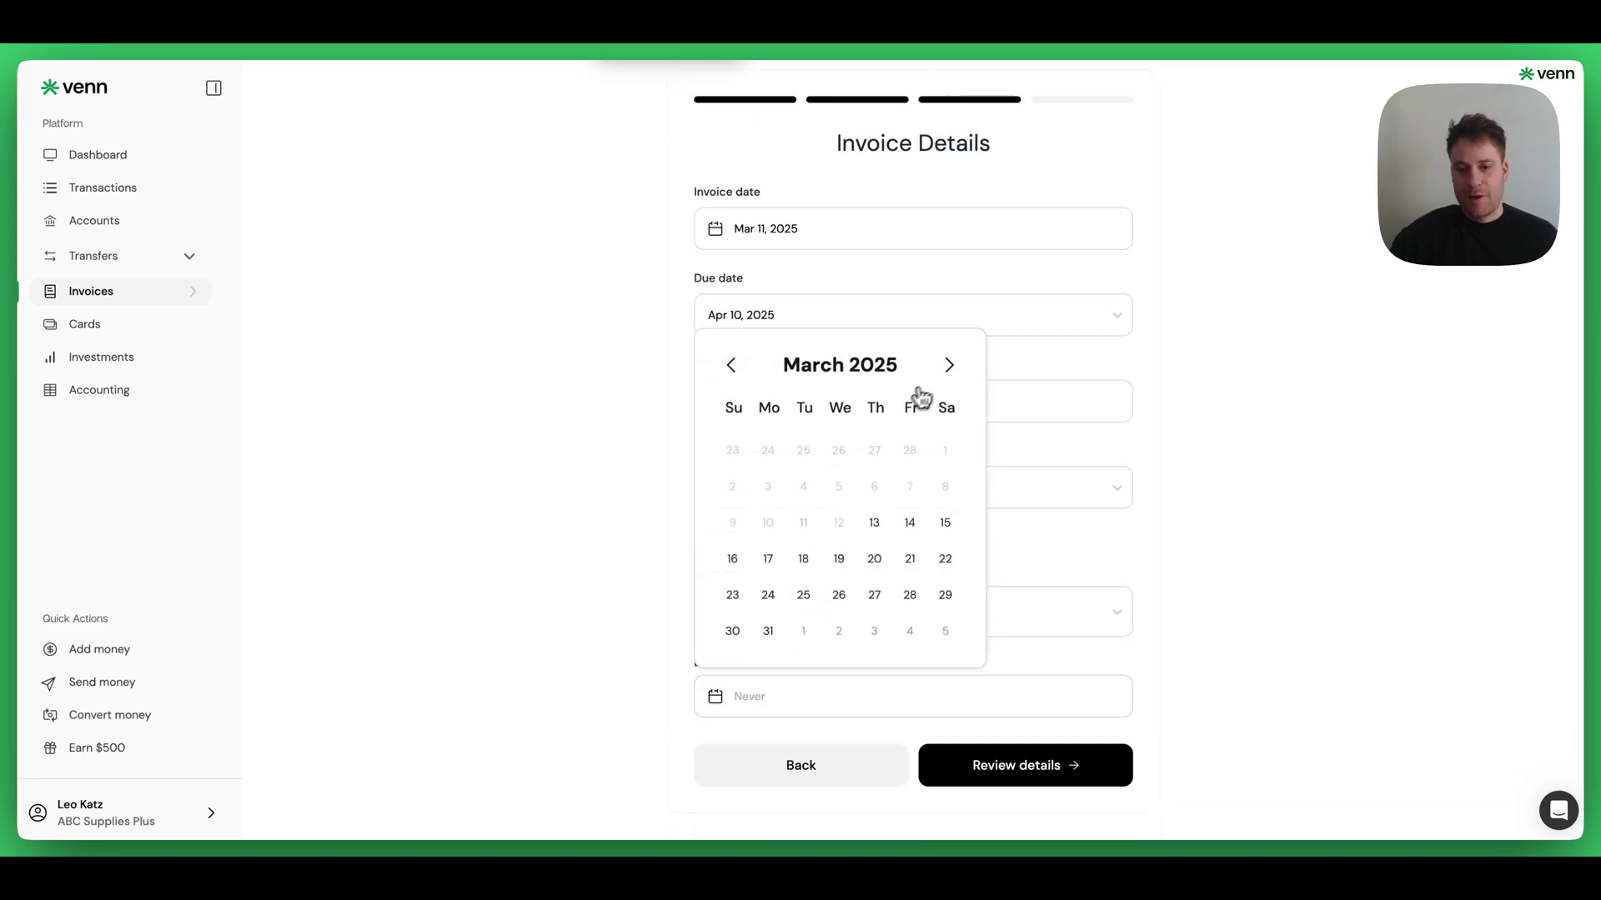
left_click(950, 367)
left_click(949, 399)
left_click(949, 401)
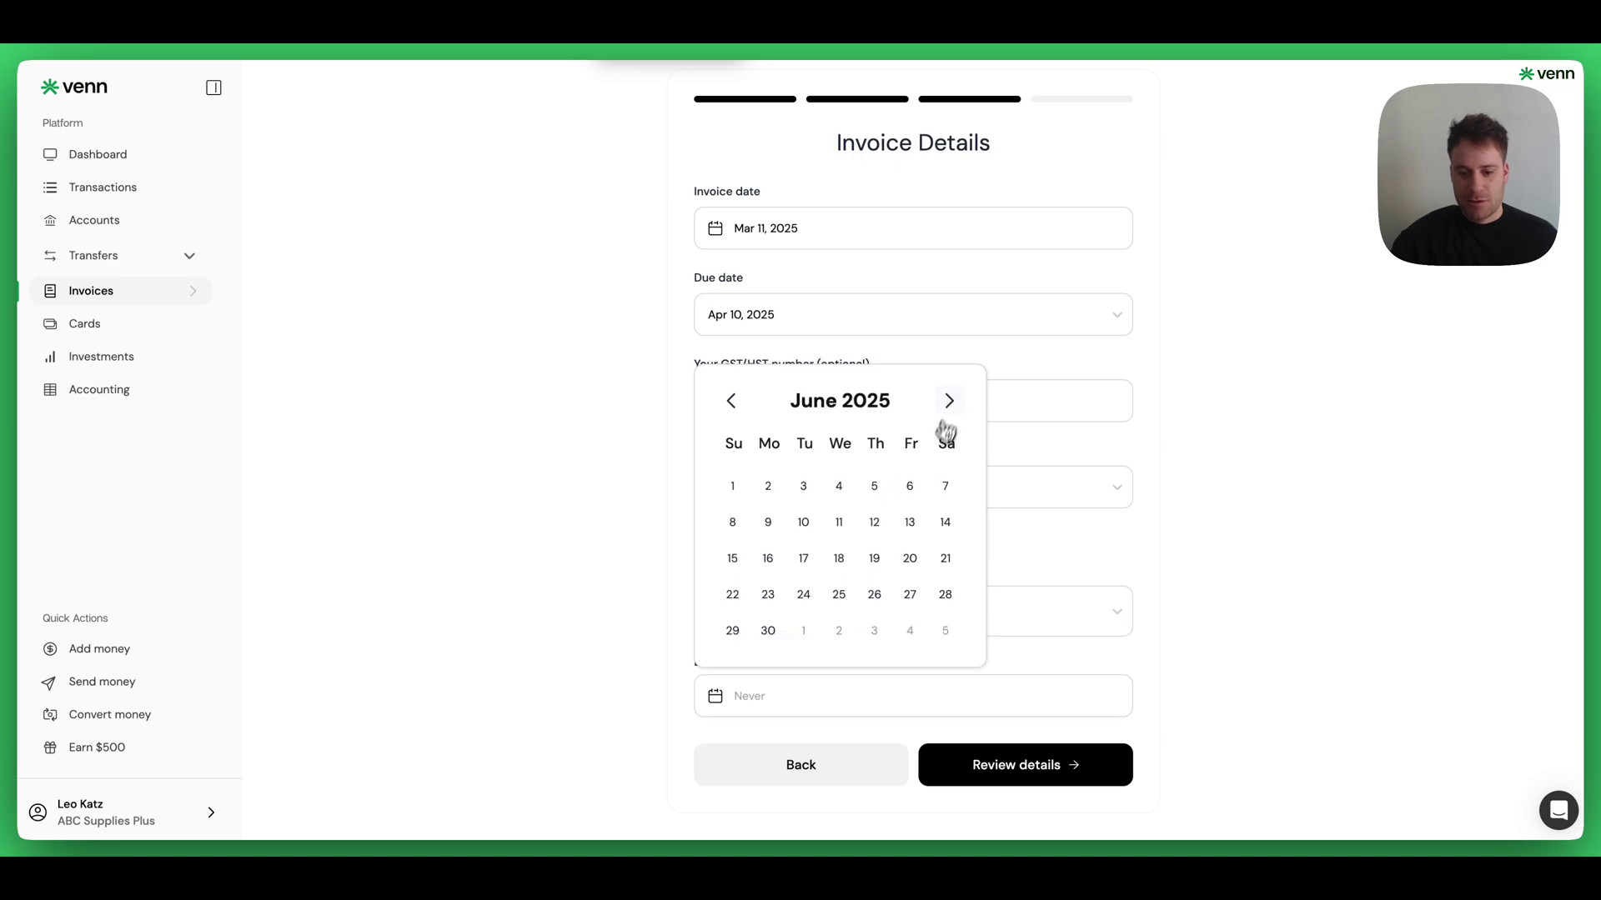
left_click(769, 631)
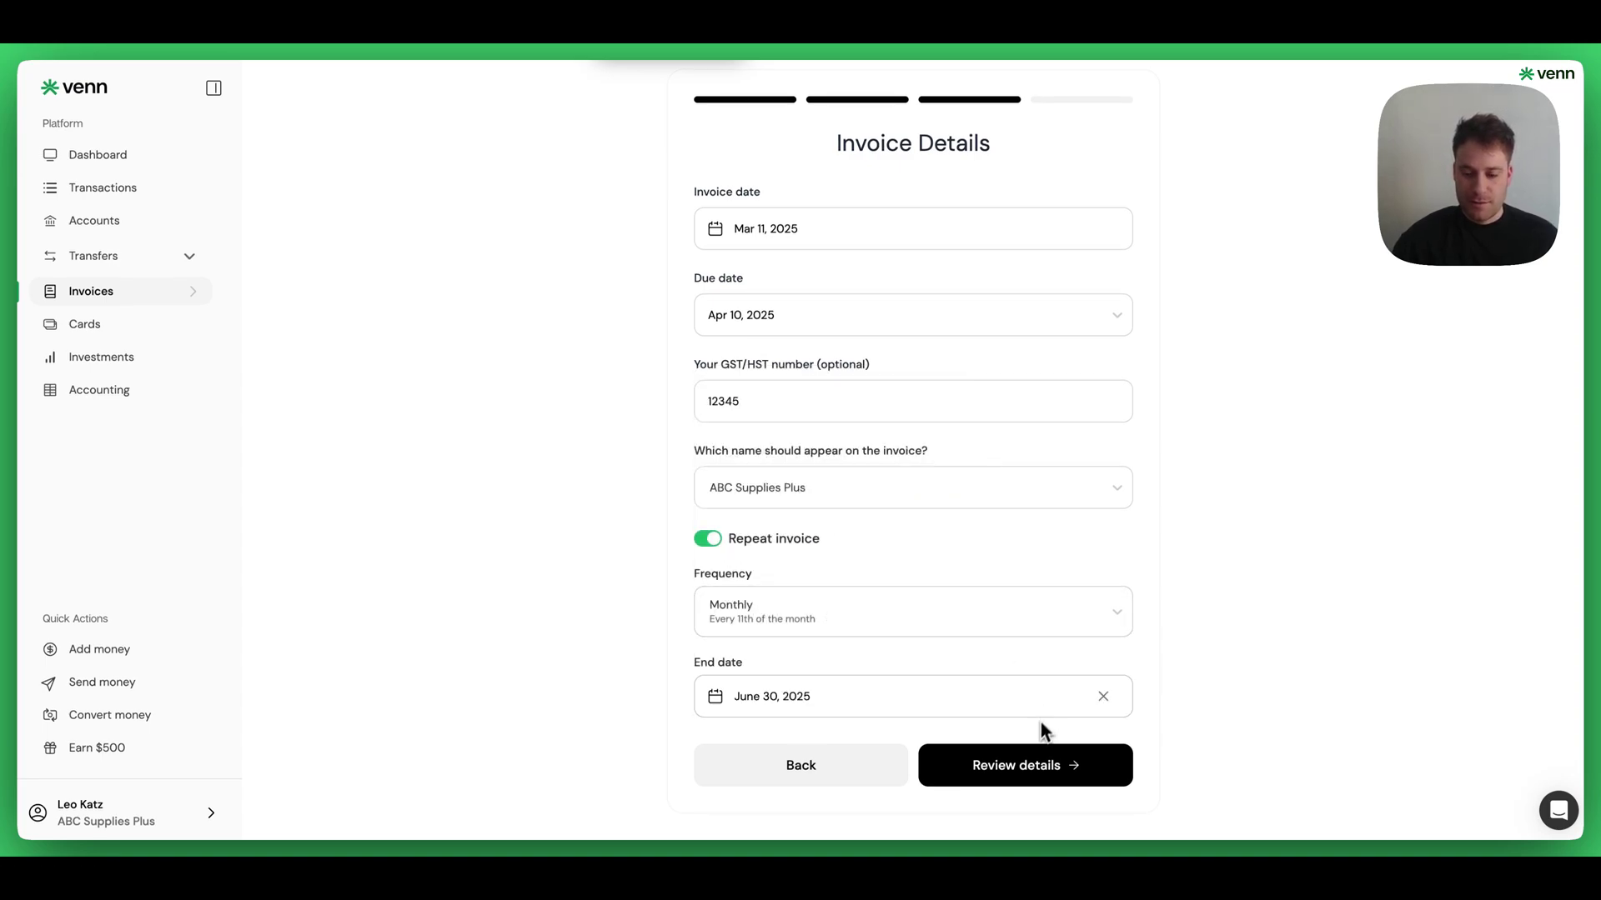
- Review the Gears and Tools line items, then schedule the recurring invoice
left_click(1028, 765)
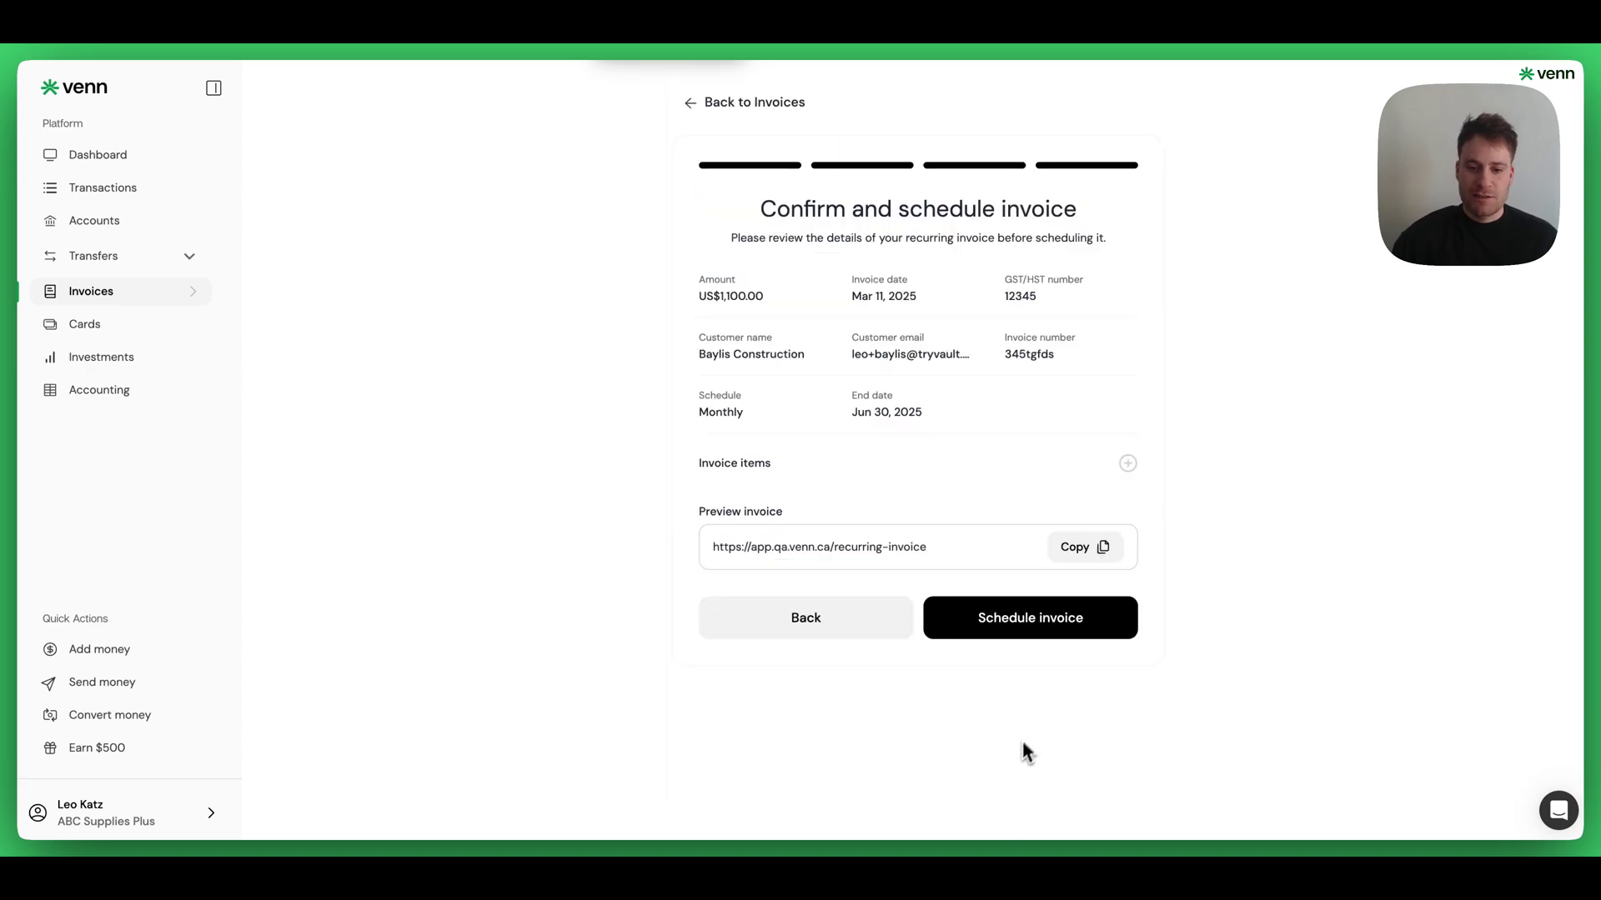
left_click(1125, 464)
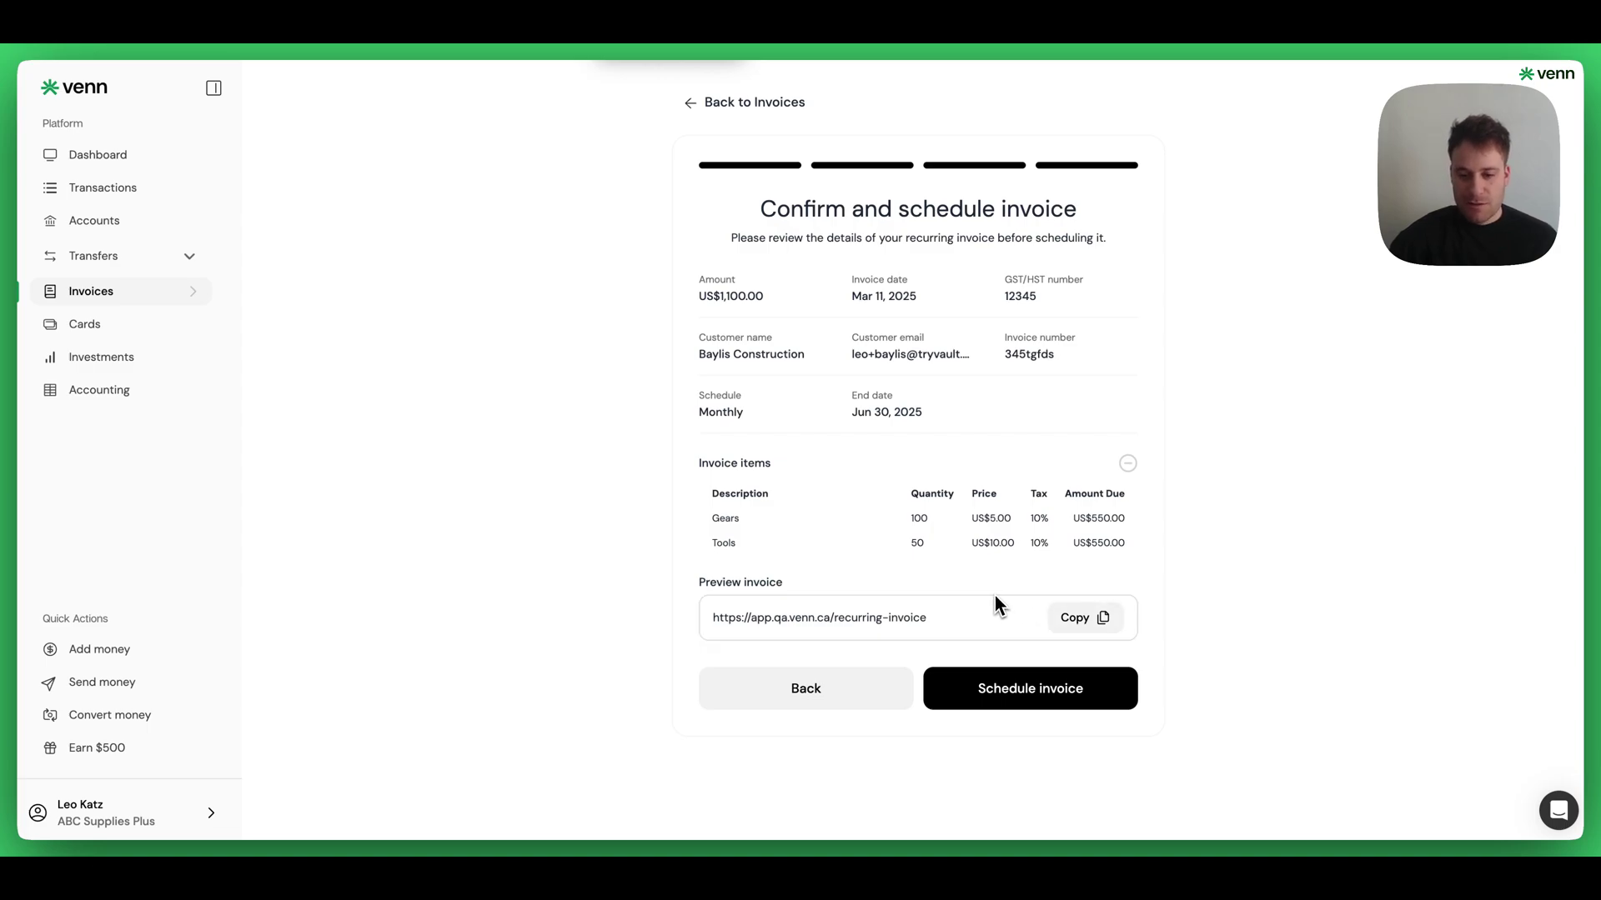
left_click(1021, 706)
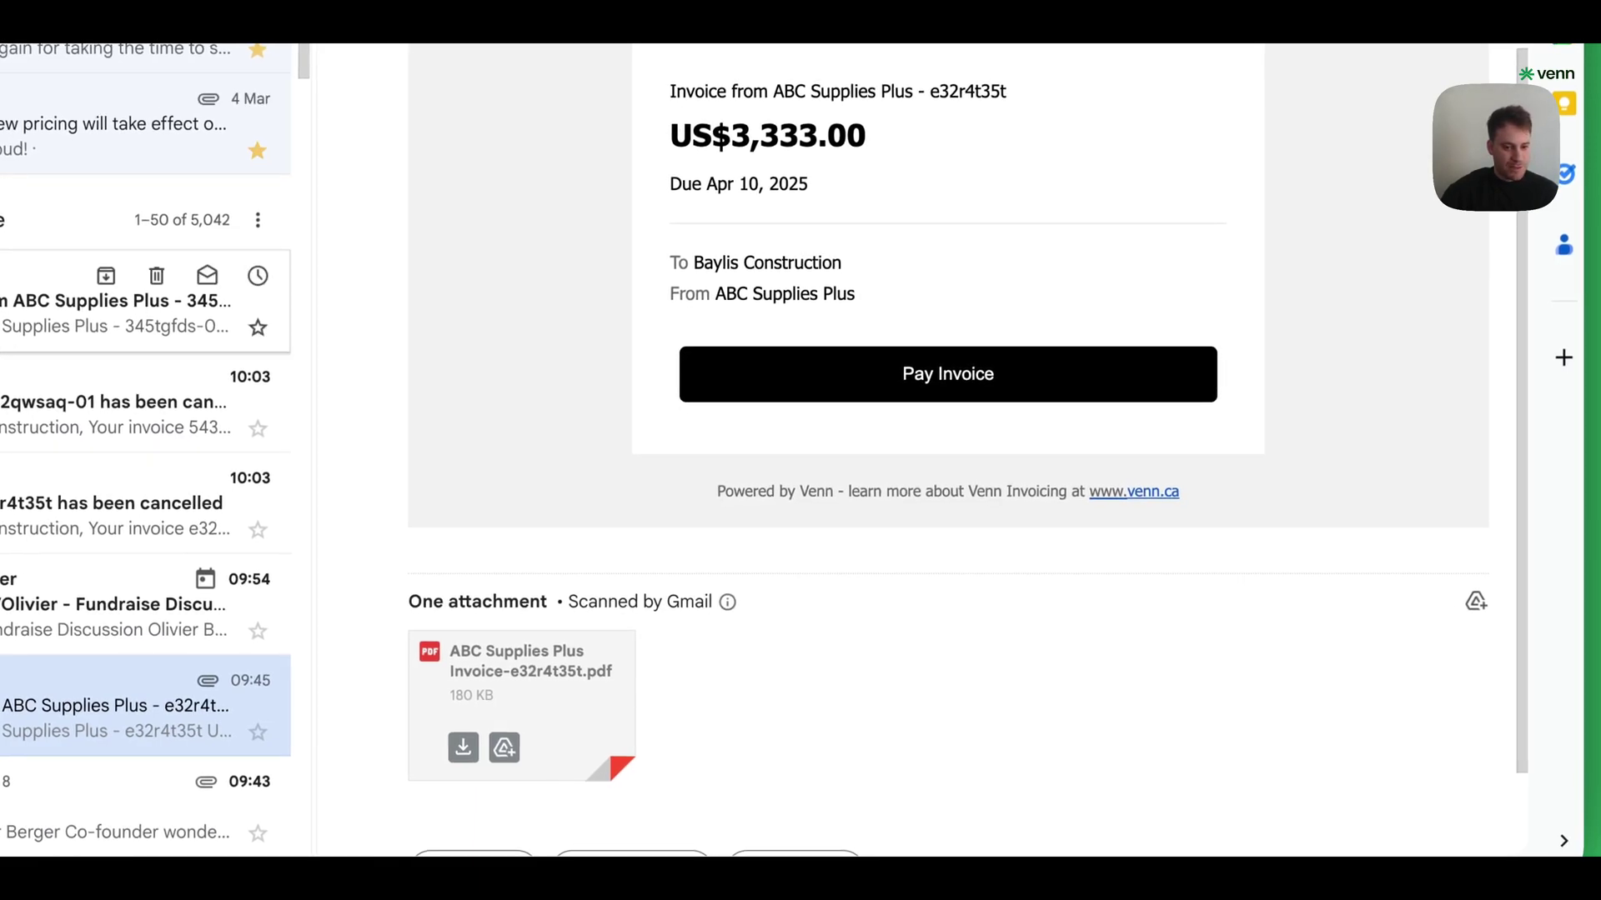
- Open the invoice 345tgfds-01 email and view its attached PDF
left_click(125, 313)
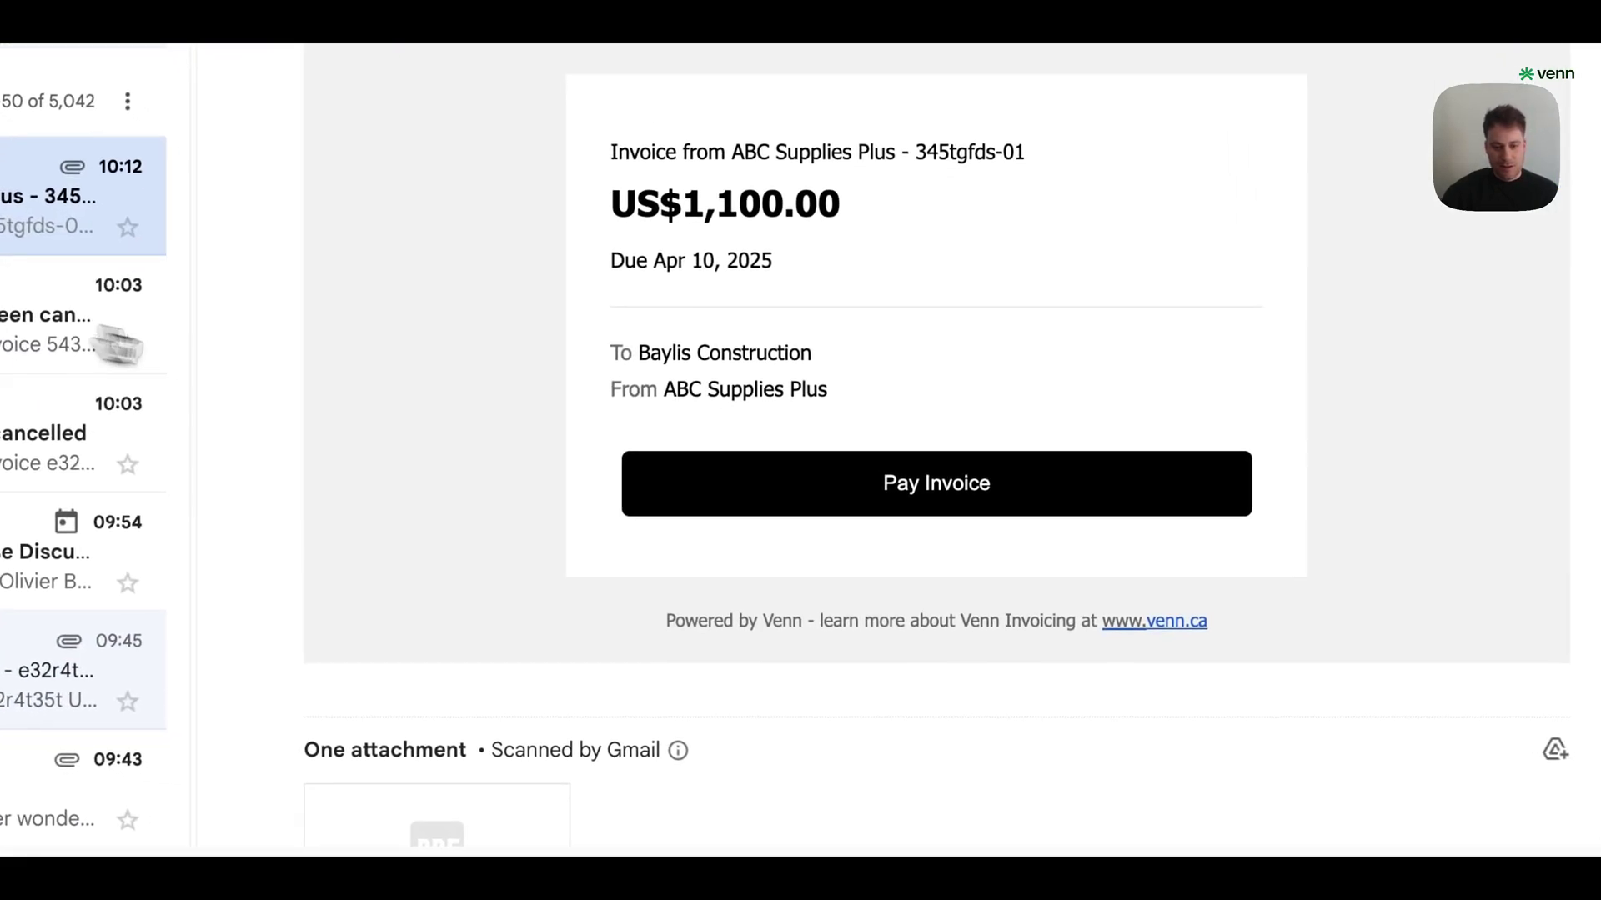
scroll(254, 367, "down", 2)
scroll(614, 368, "down", 2)
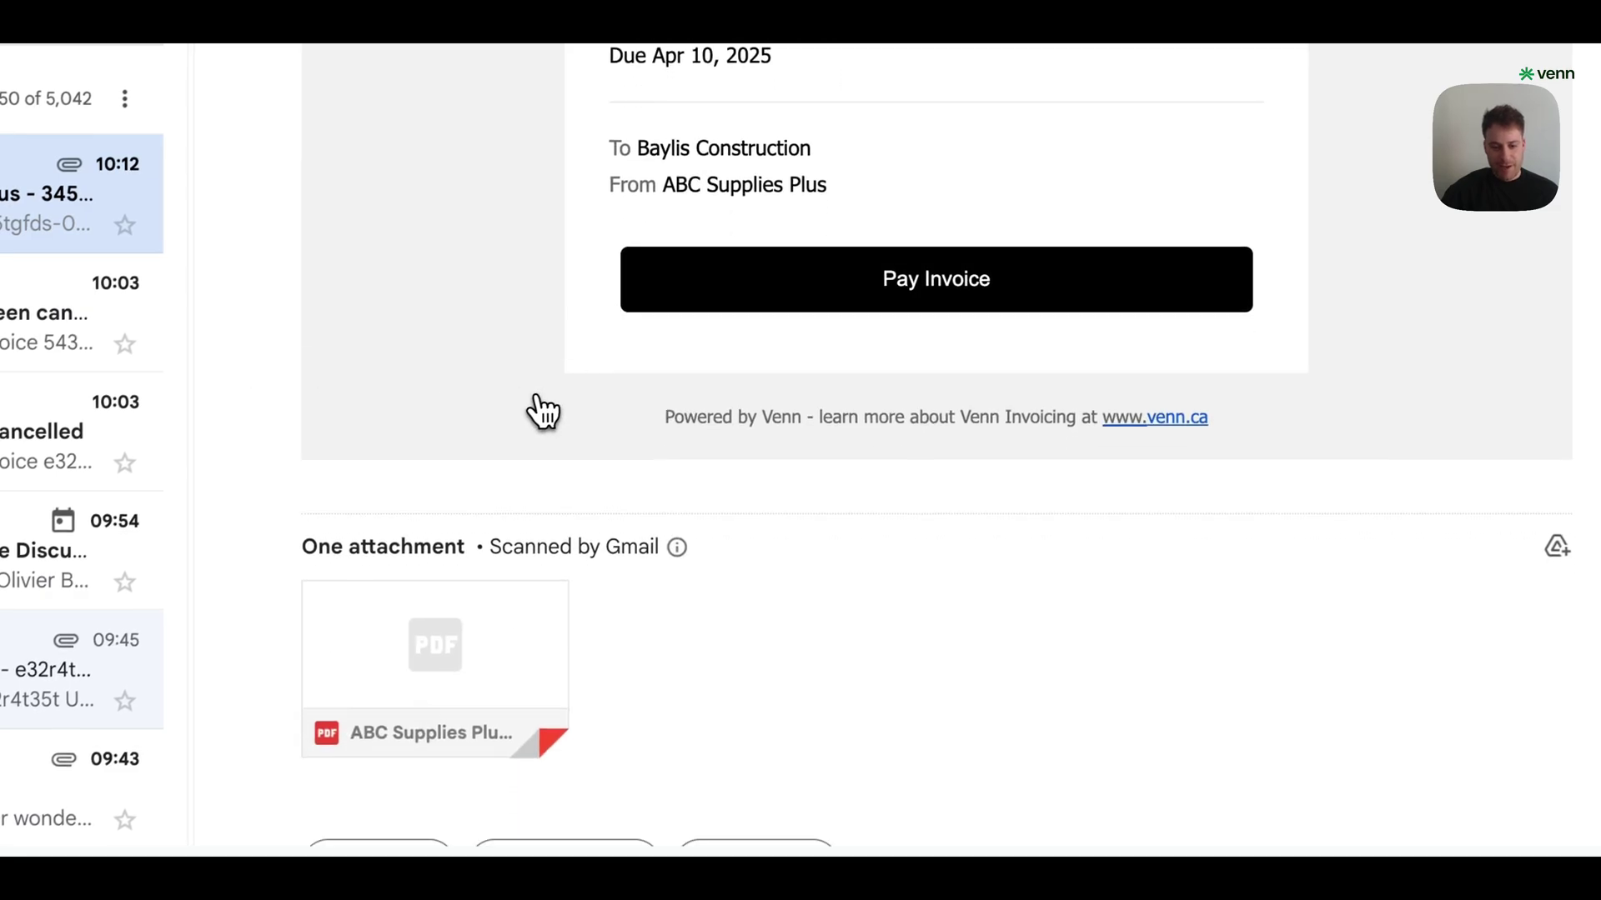
mouse_move(430, 593)
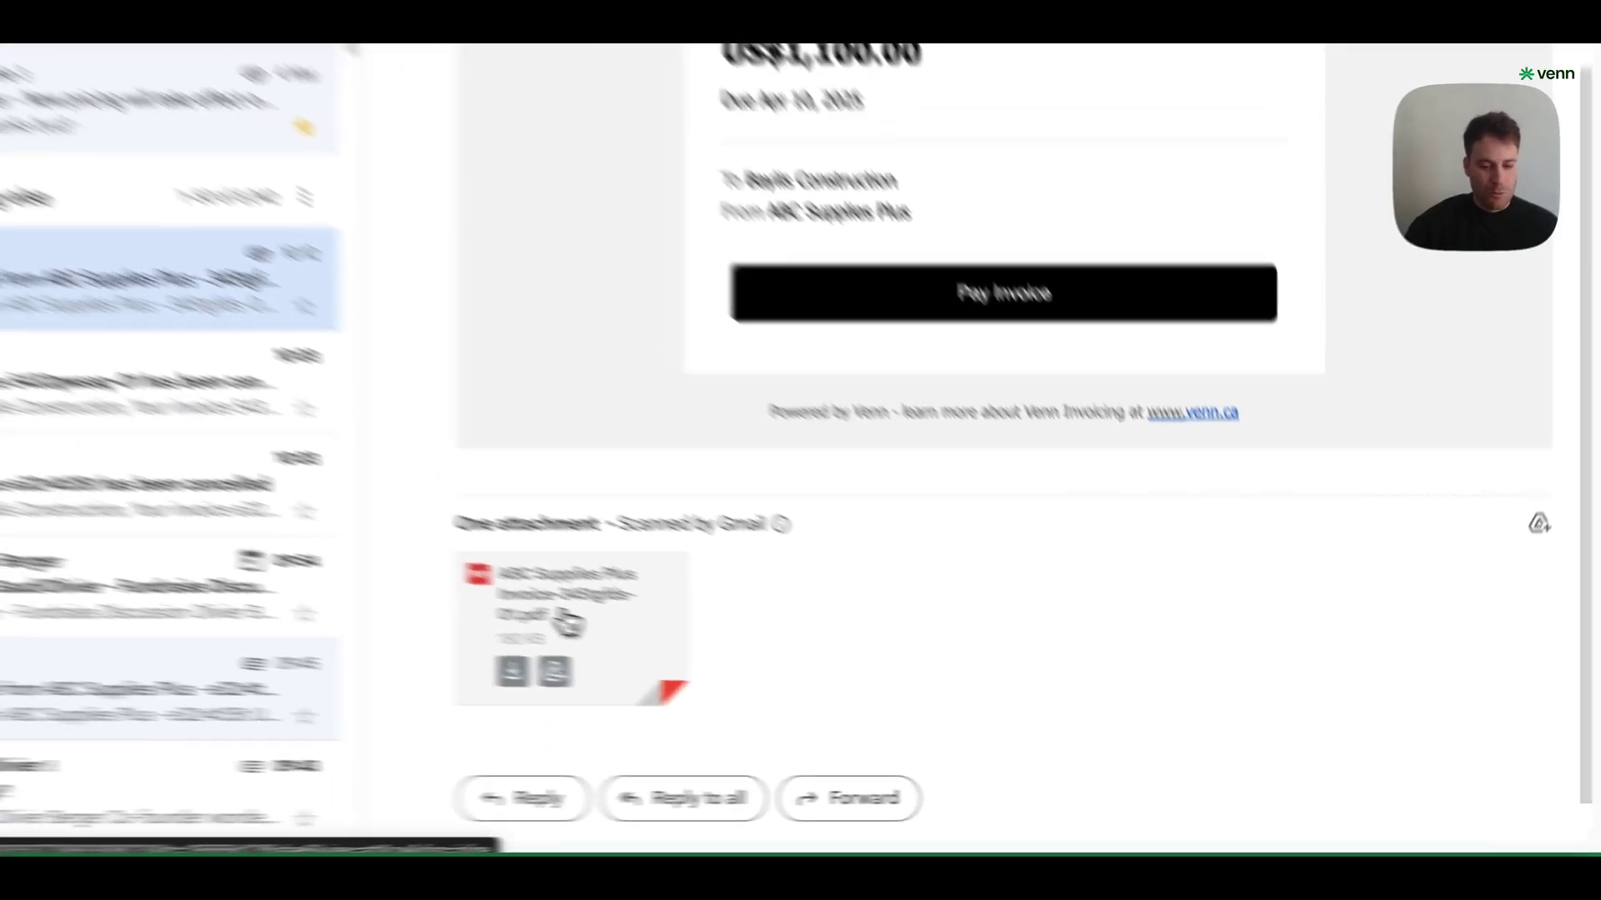
left_click(430, 593)
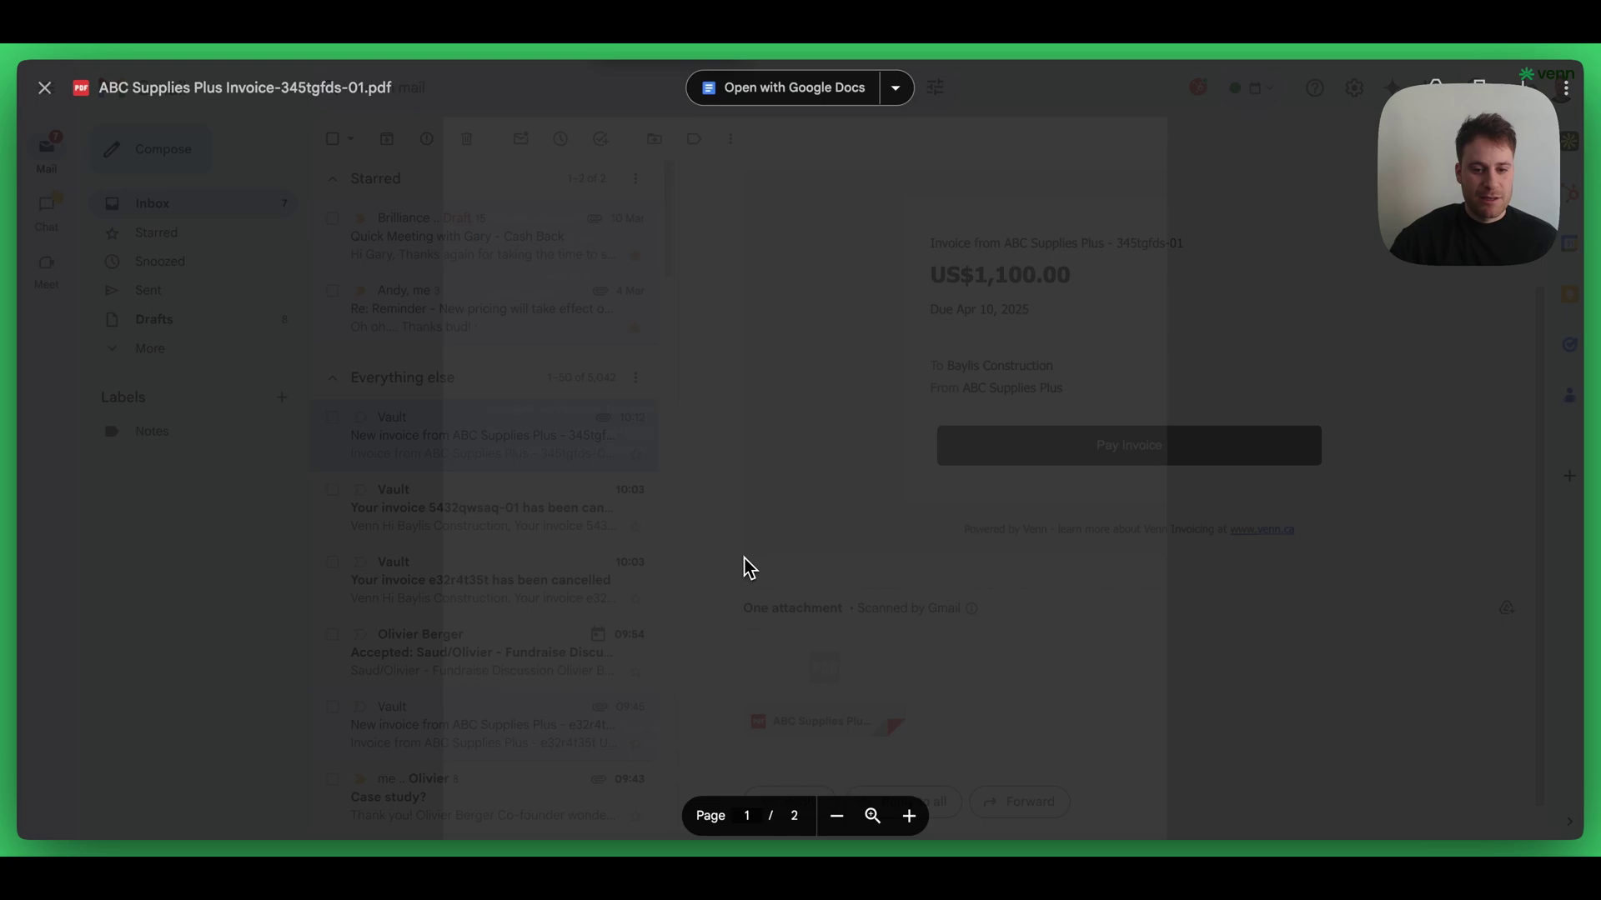
scroll(689, 497, "down", 2)
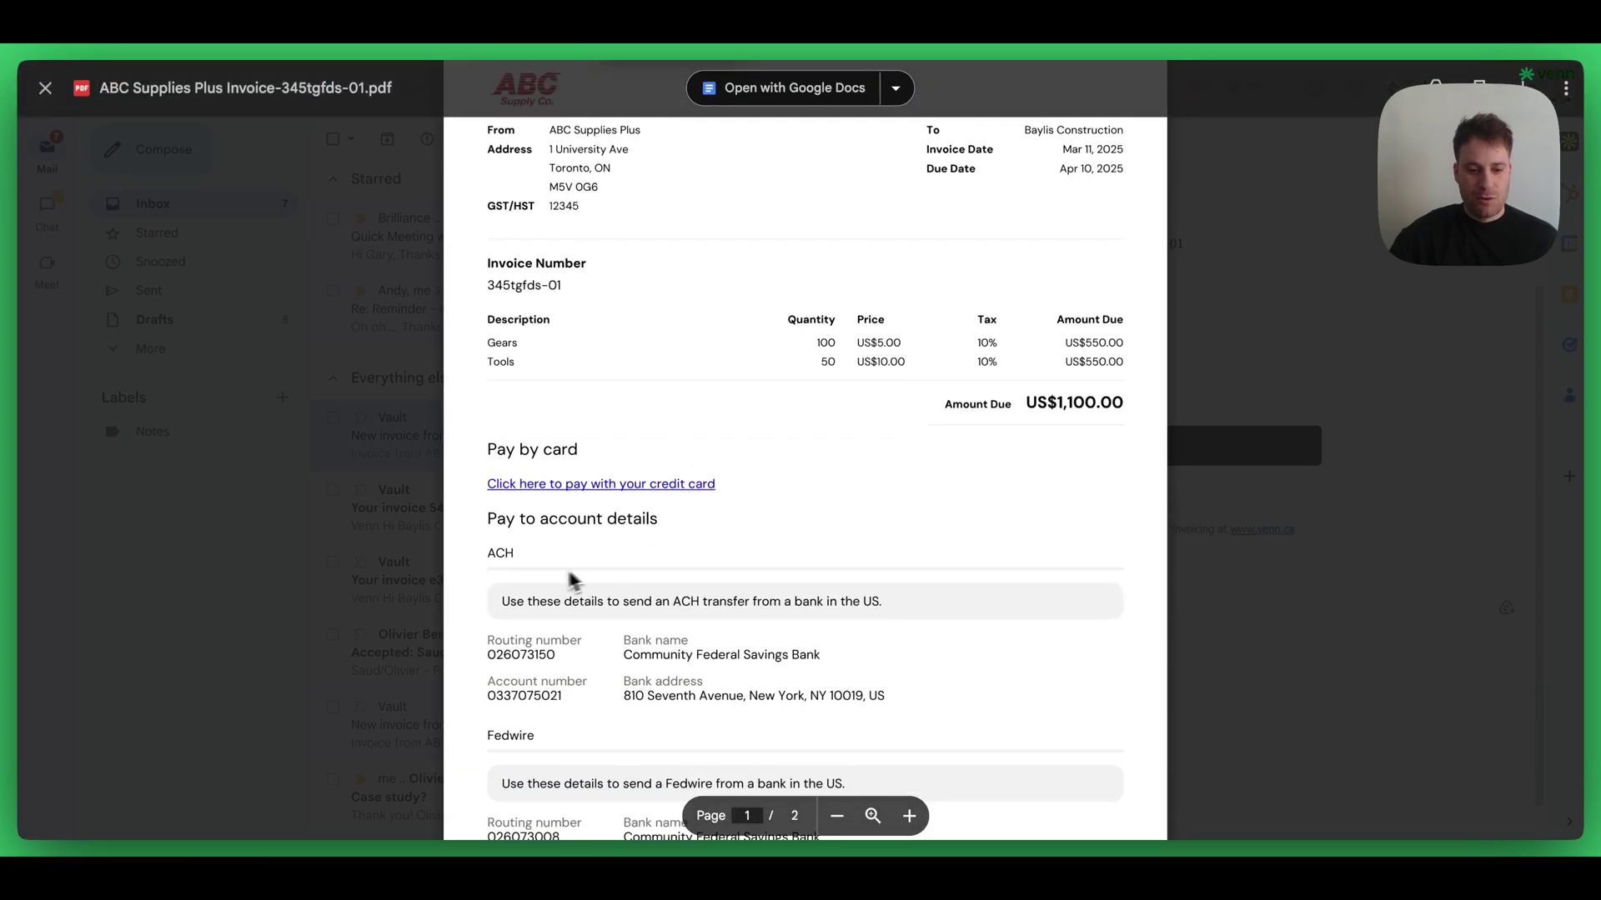
scroll(650, 608, "up", 2)
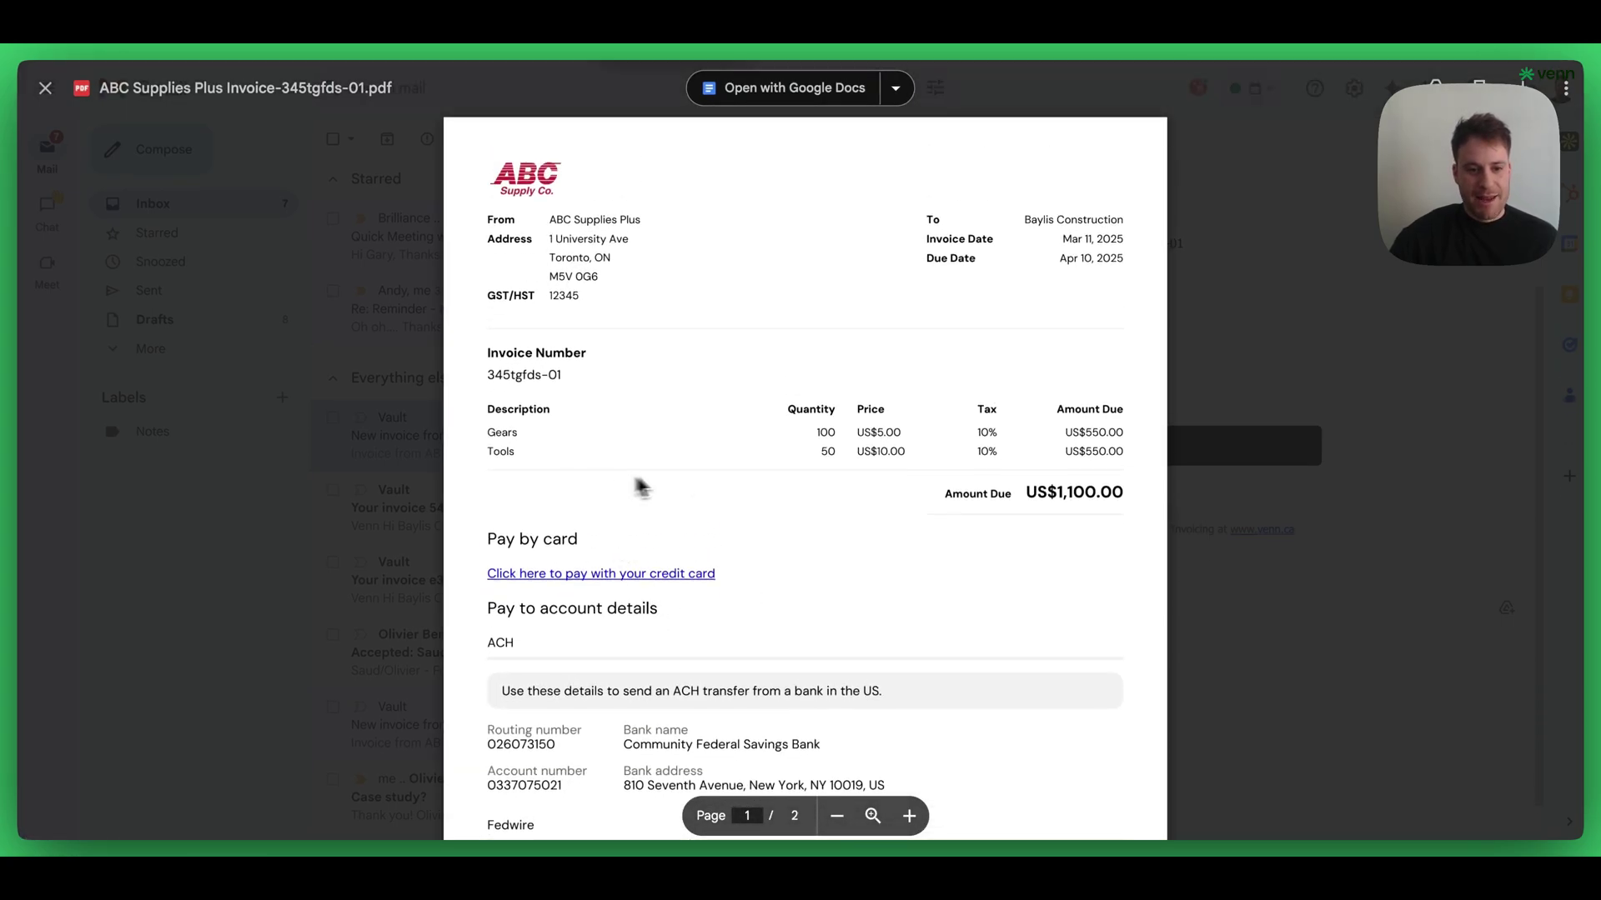
- Follow the PDF's pay link and check the bank transfer details on the payment page
left_click(689, 587)
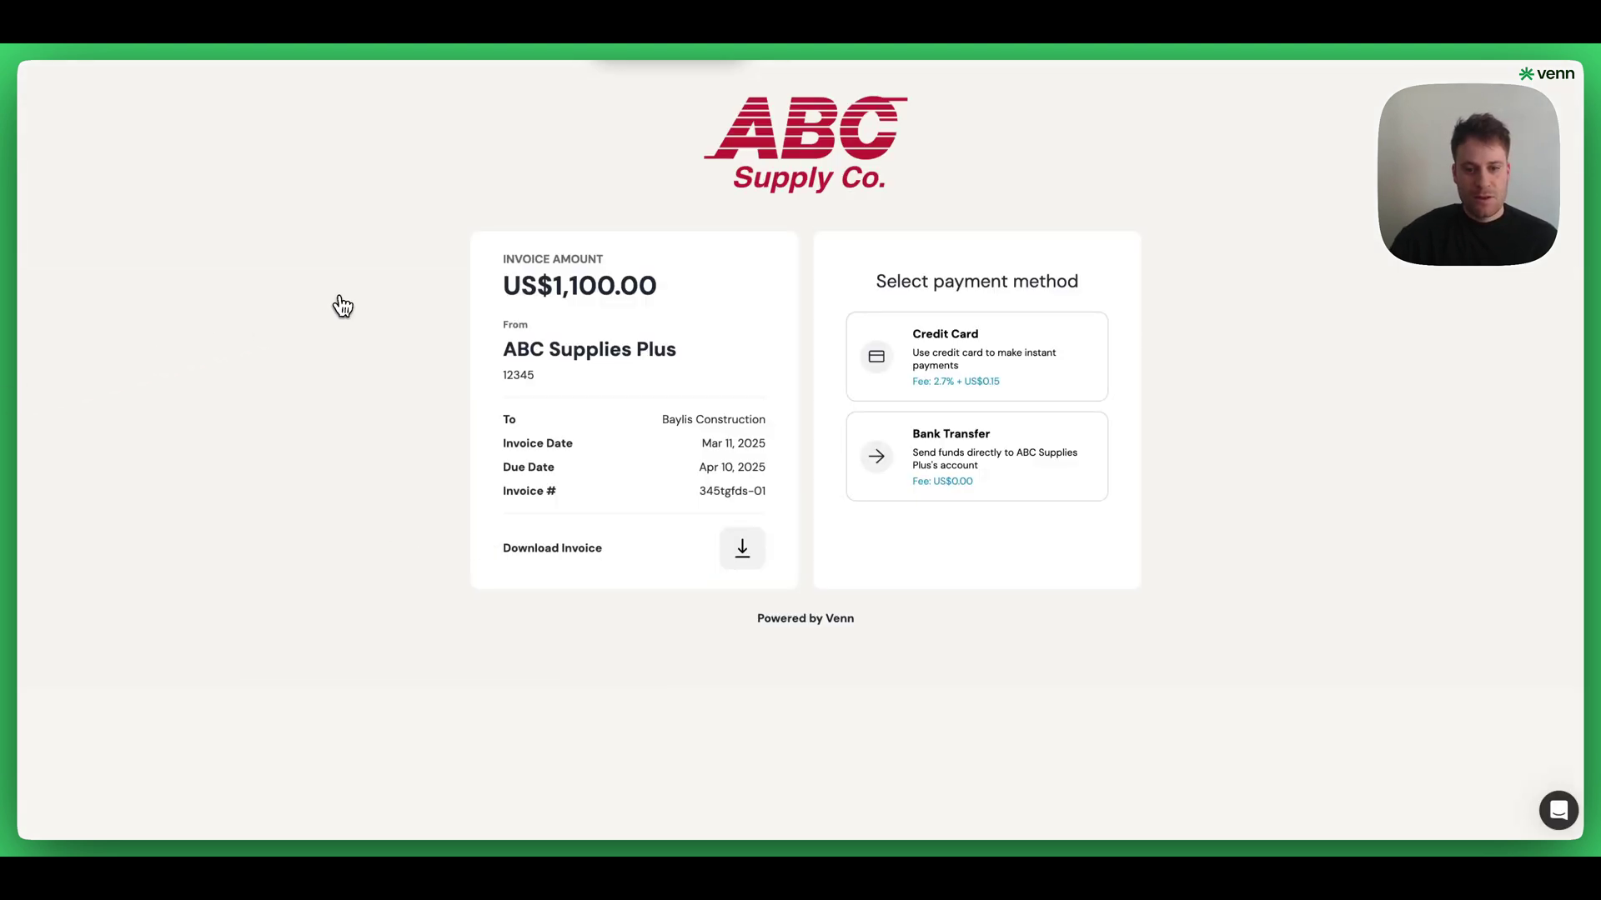
left_click(1024, 497)
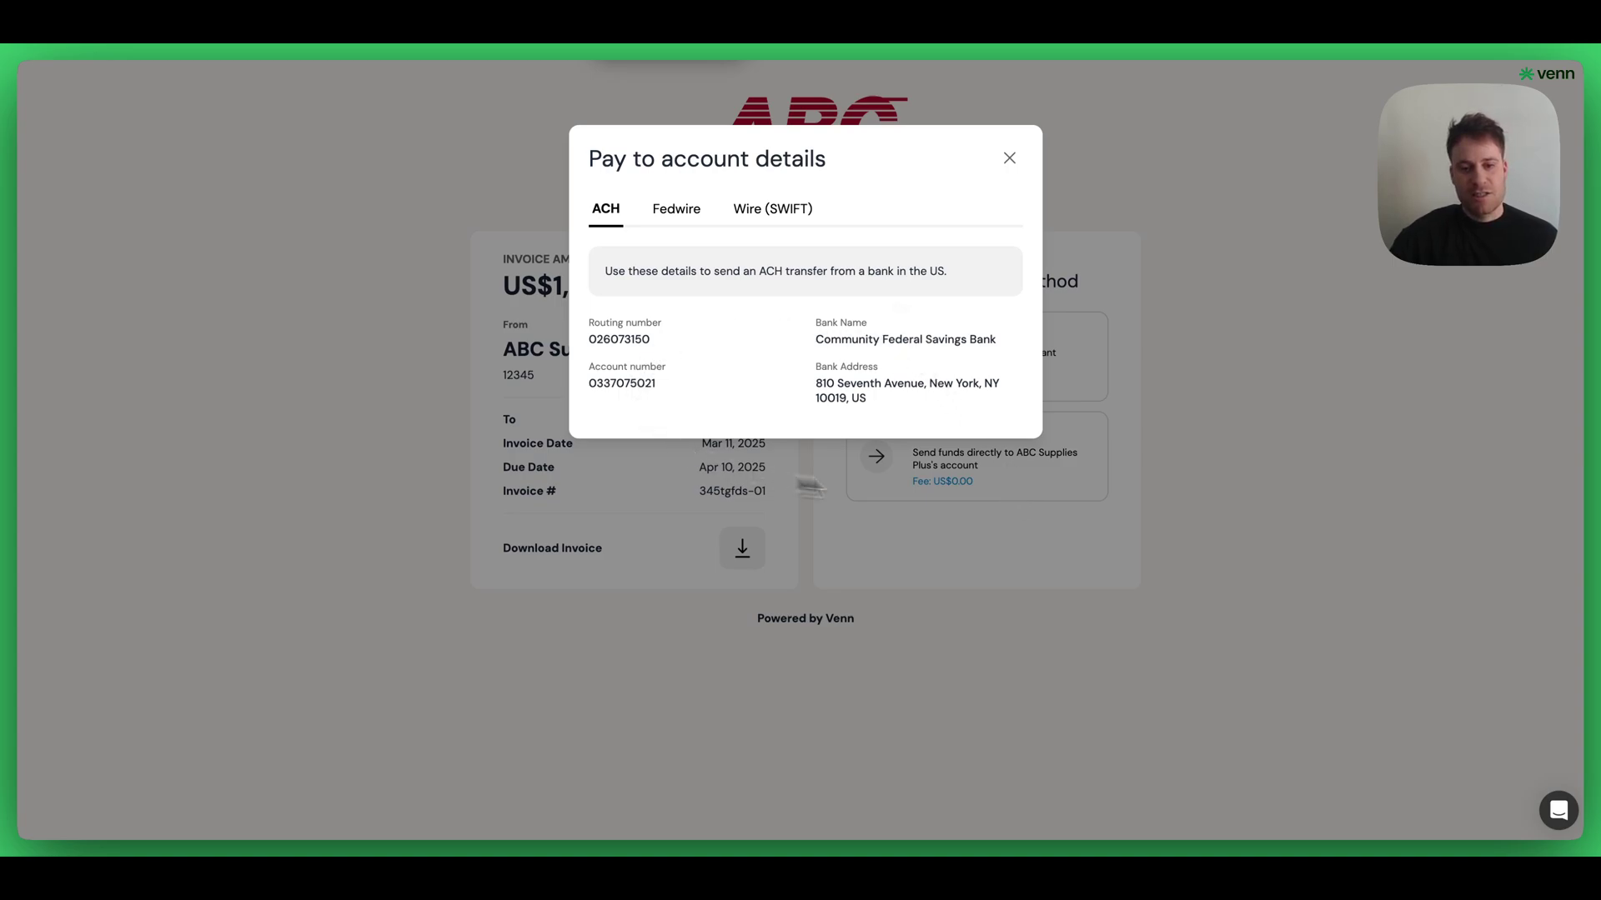
left_click(1008, 158)
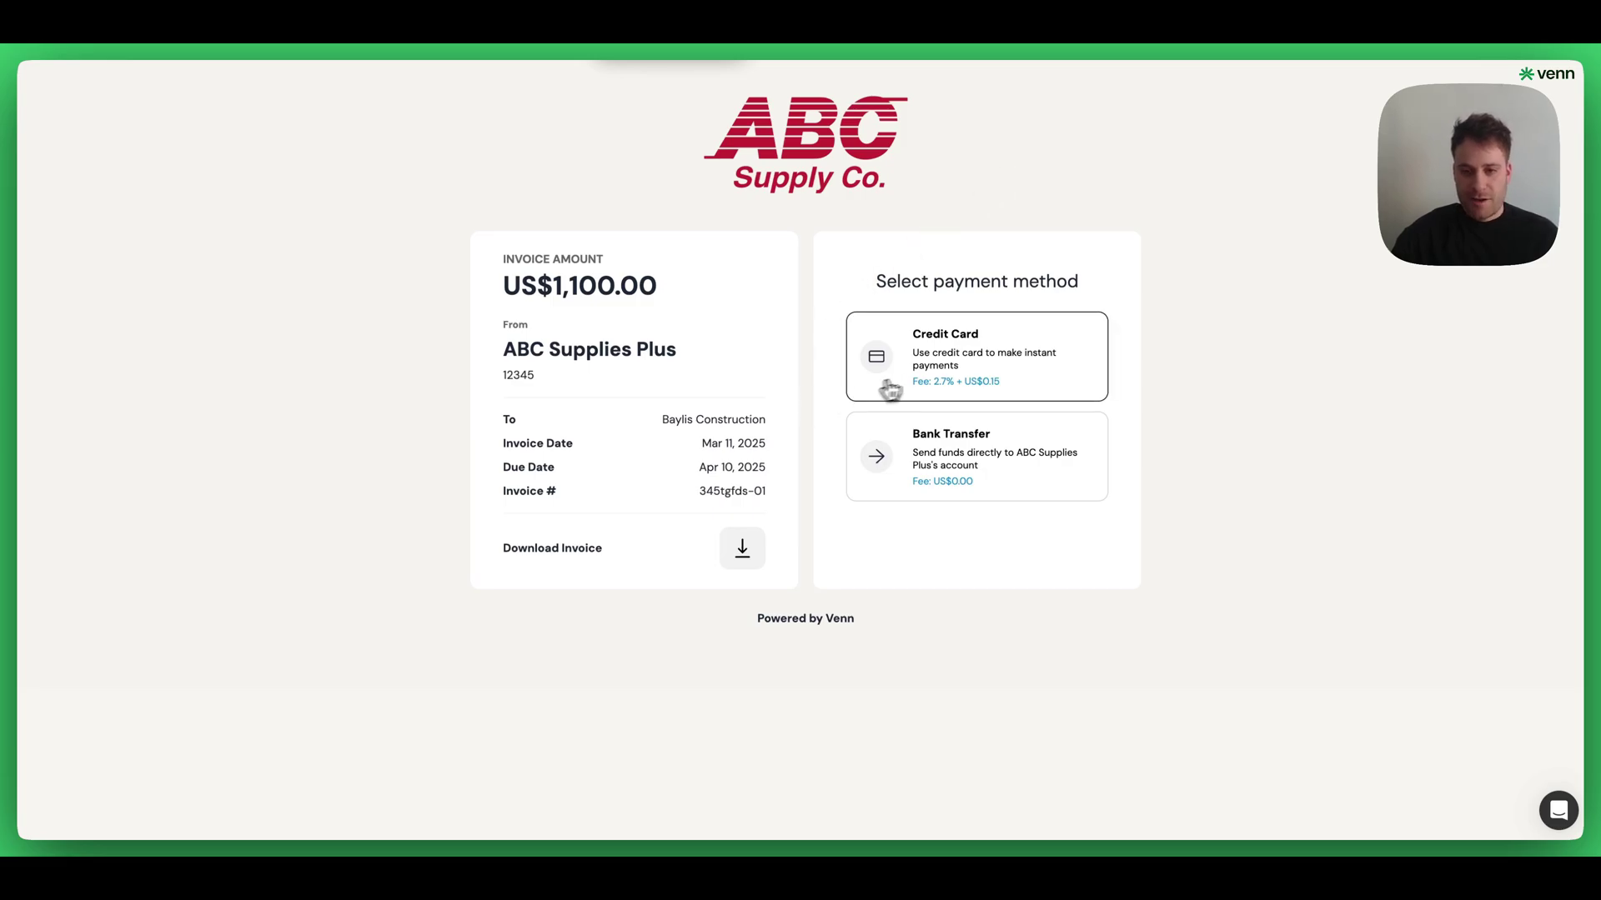
- Choose credit card payment and enter the card number, expiry date and security code
left_click(949, 377)
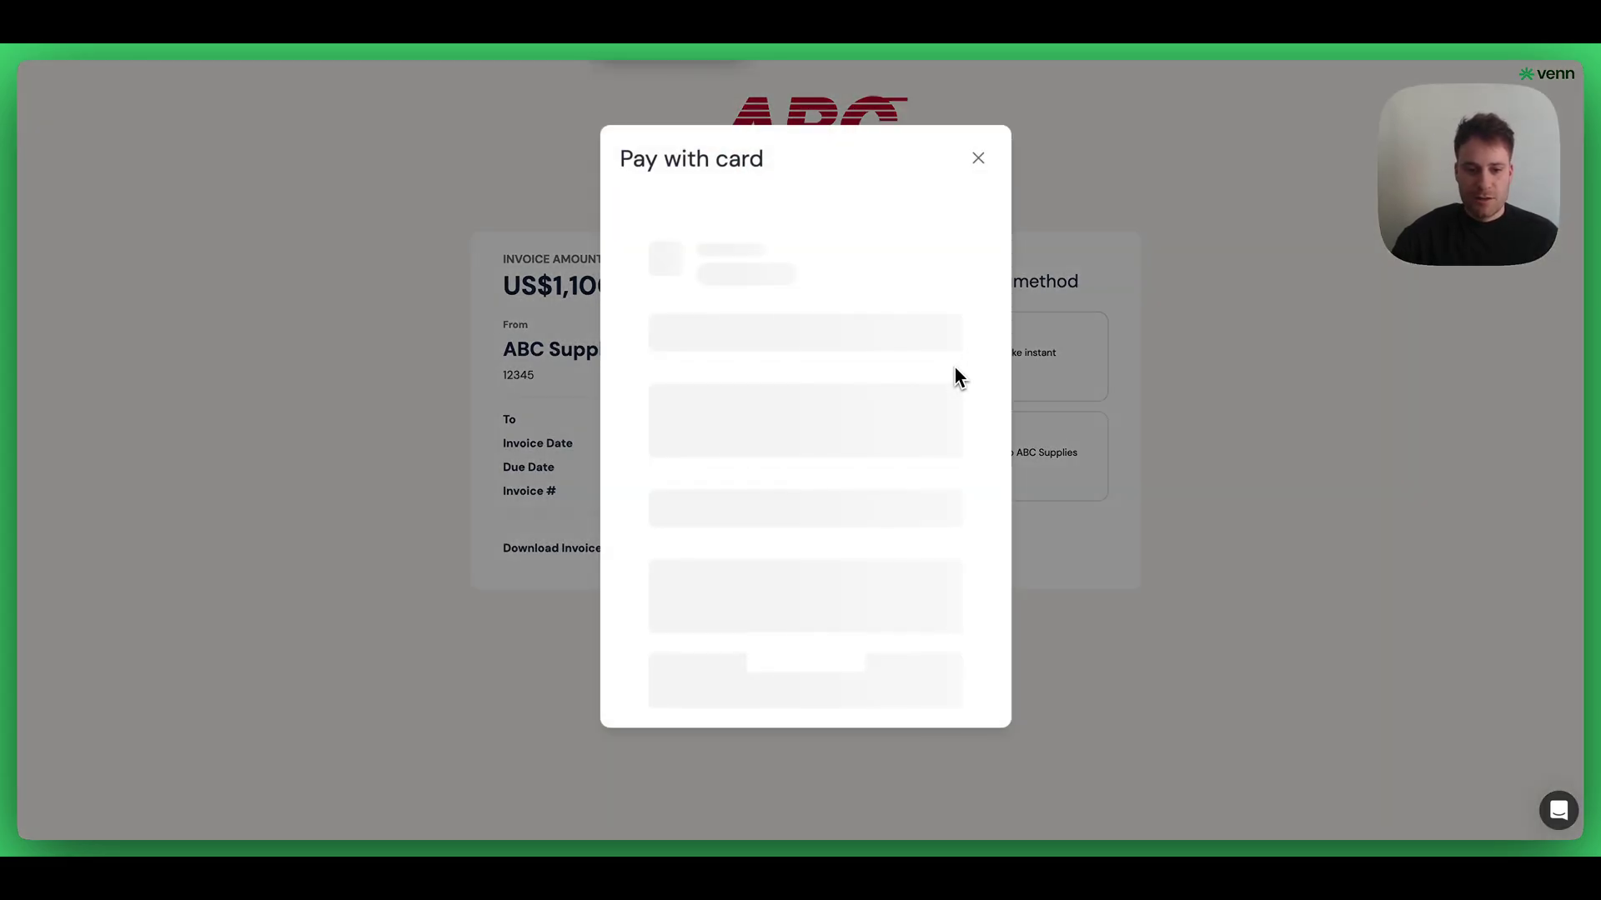
left_click(734, 508)
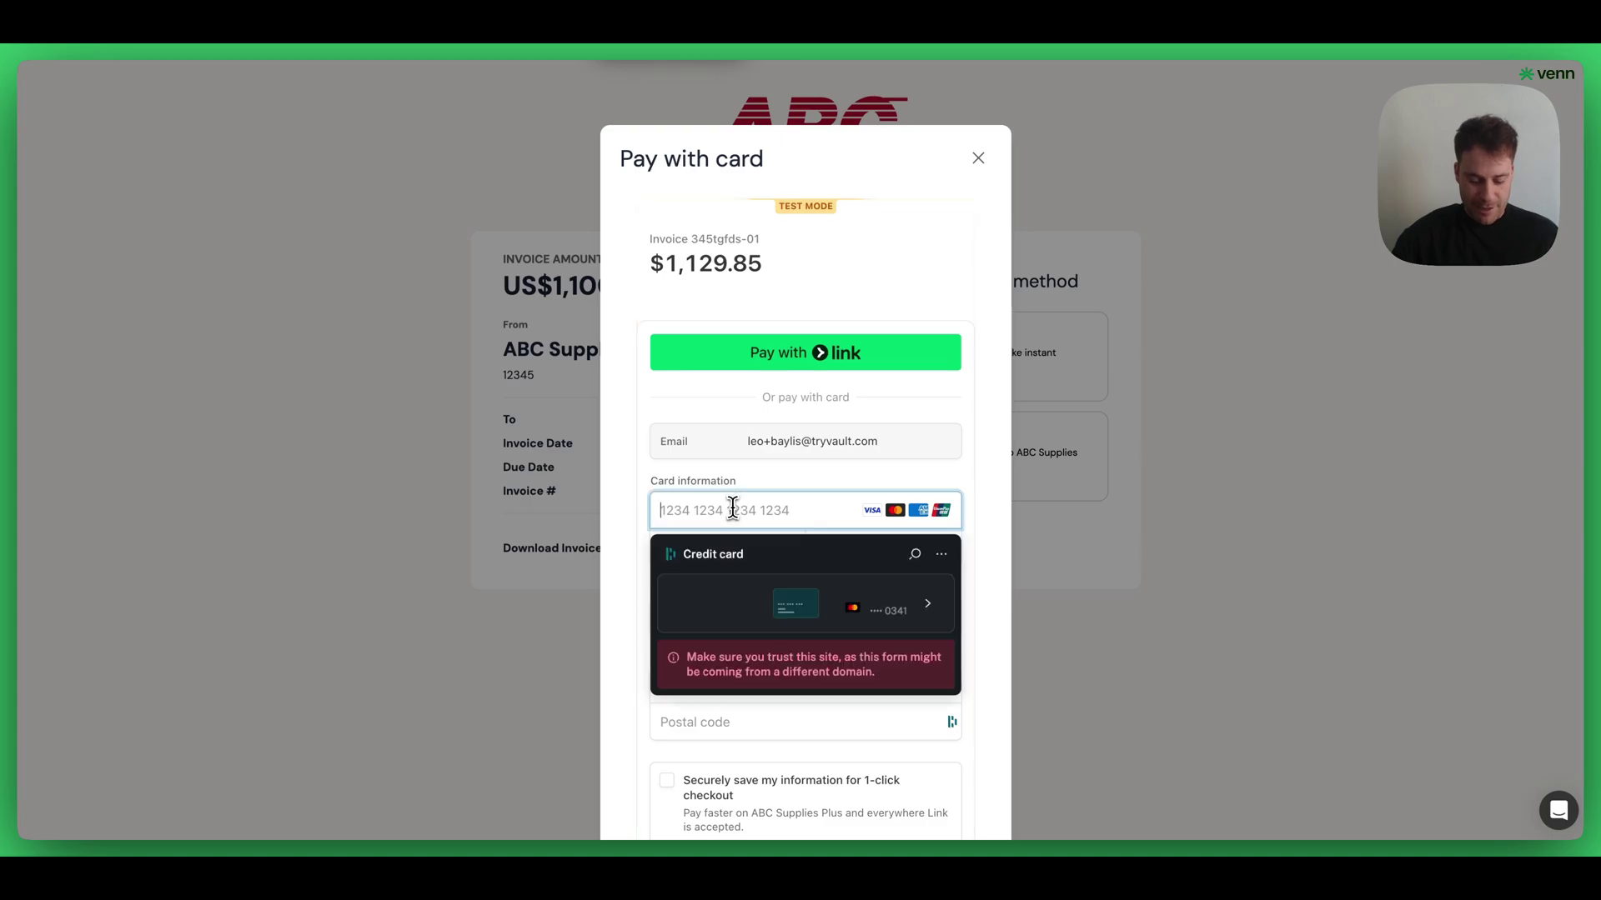
key("ctrl+v")
left_click(693, 549)
type("12 / 2")
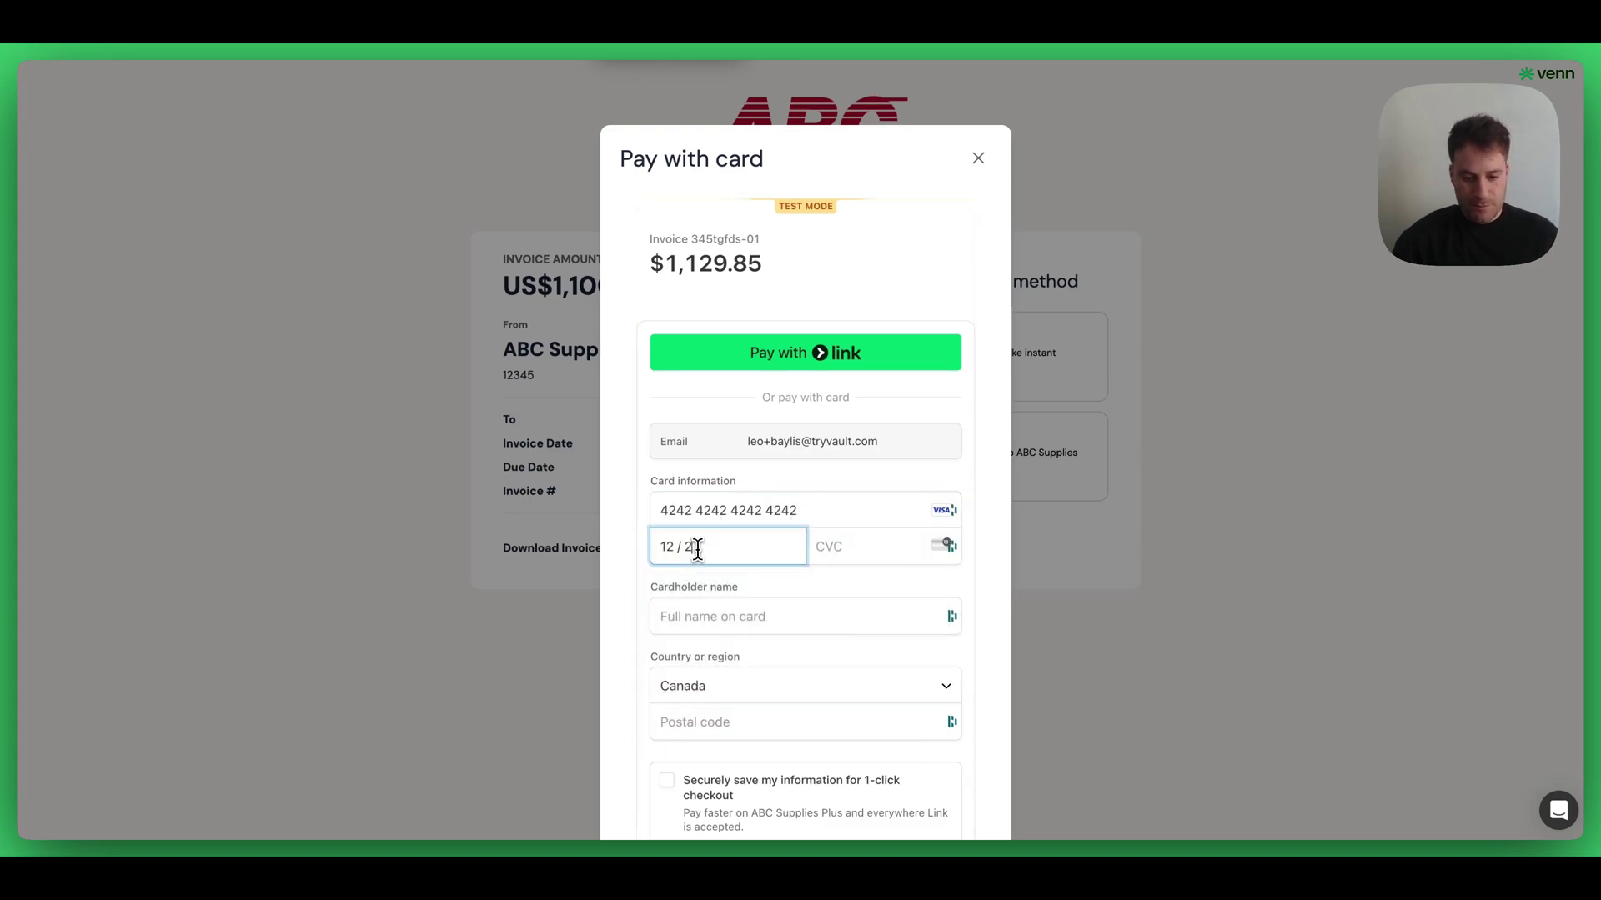
type("5")
left_click(834, 546)
type("555")
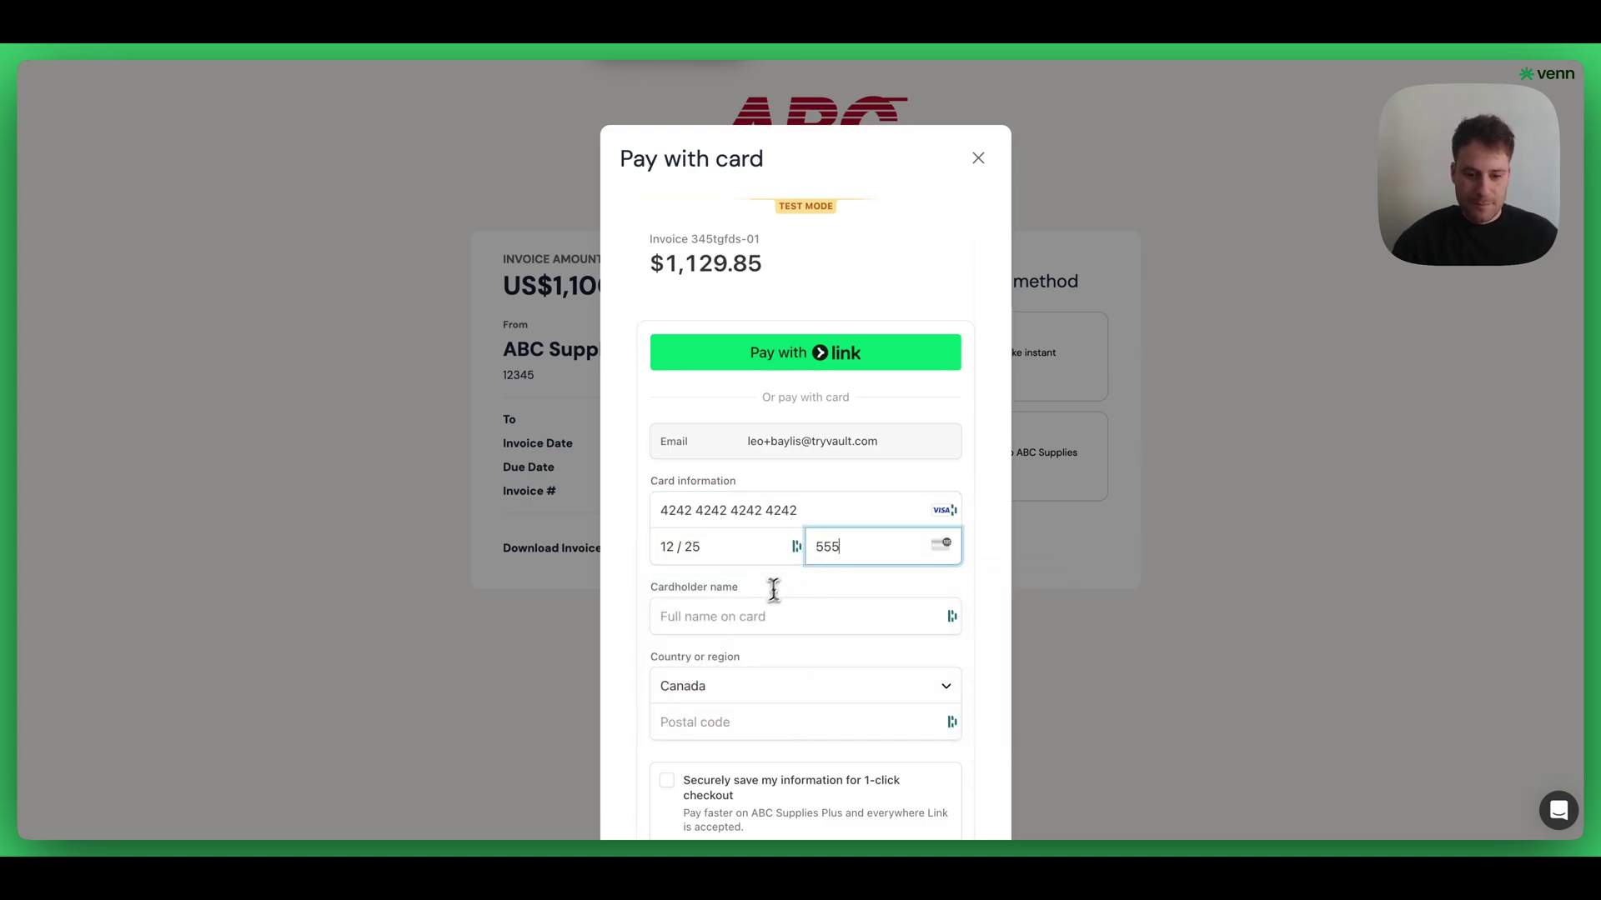
- Fill in the cardholder's name, postal code and phone, opt to save details, and pay
left_click(758, 612)
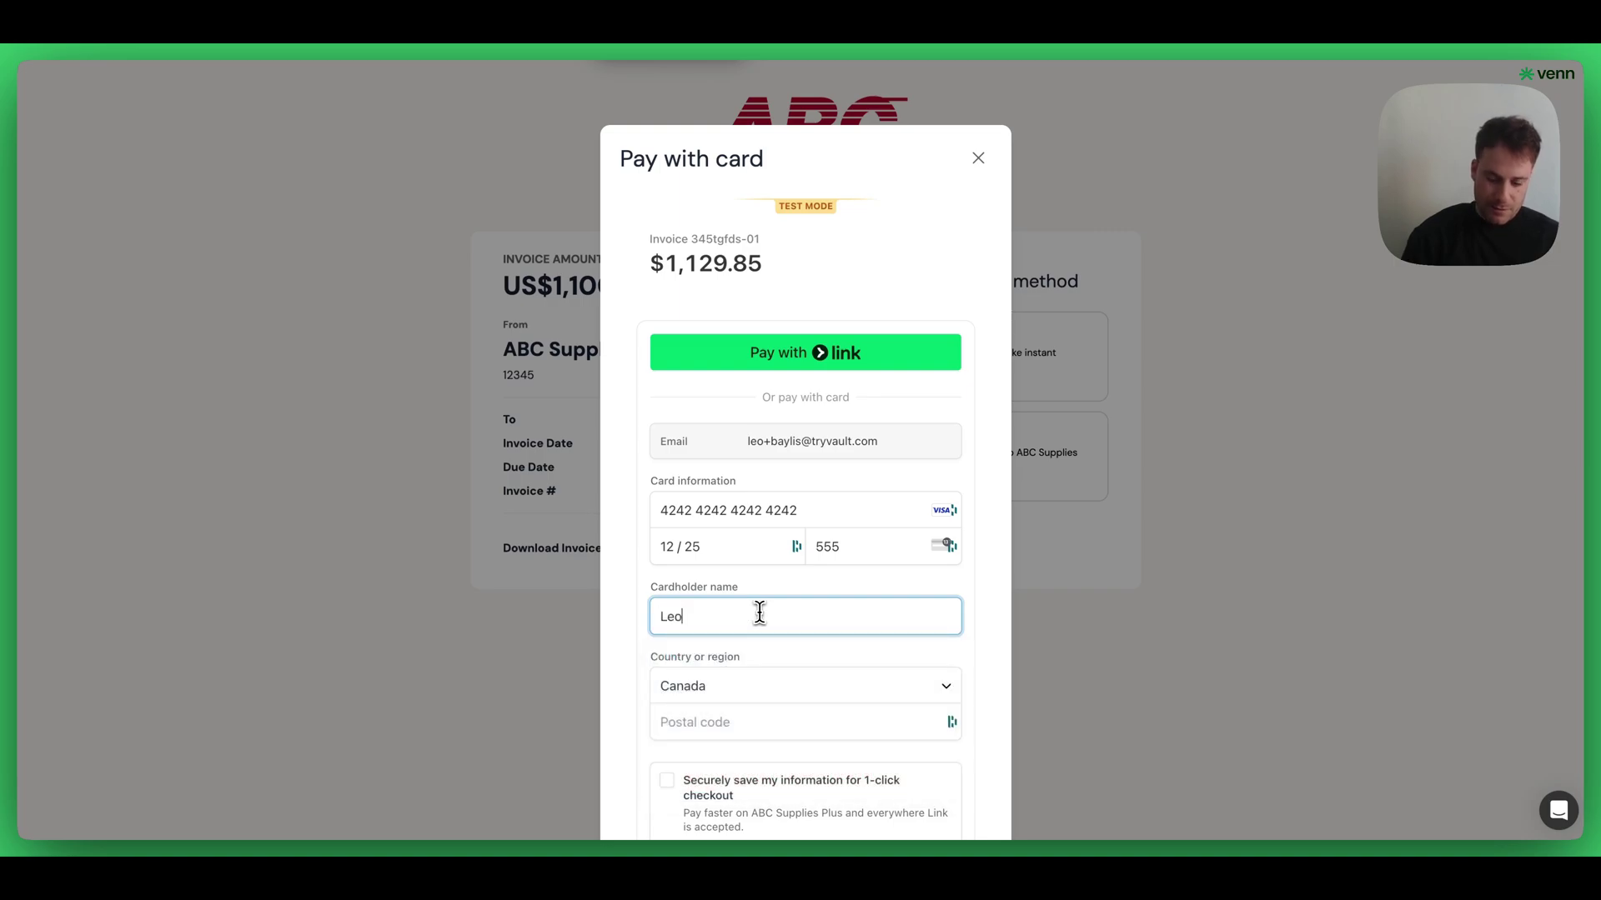
left_click(770, 730)
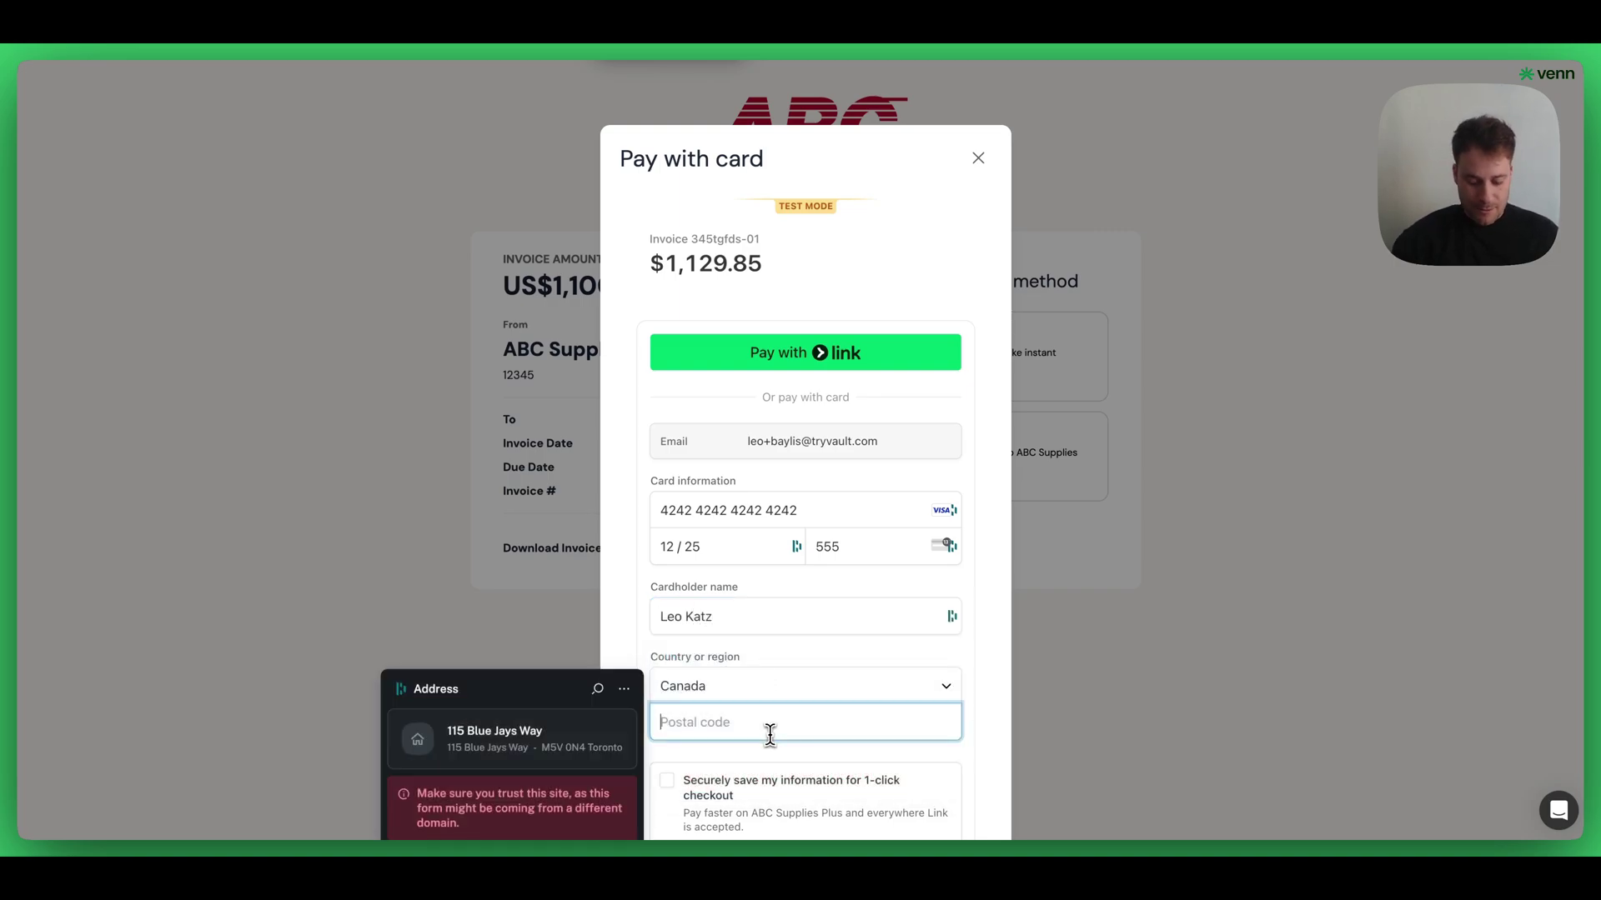
type("M5N 2X1")
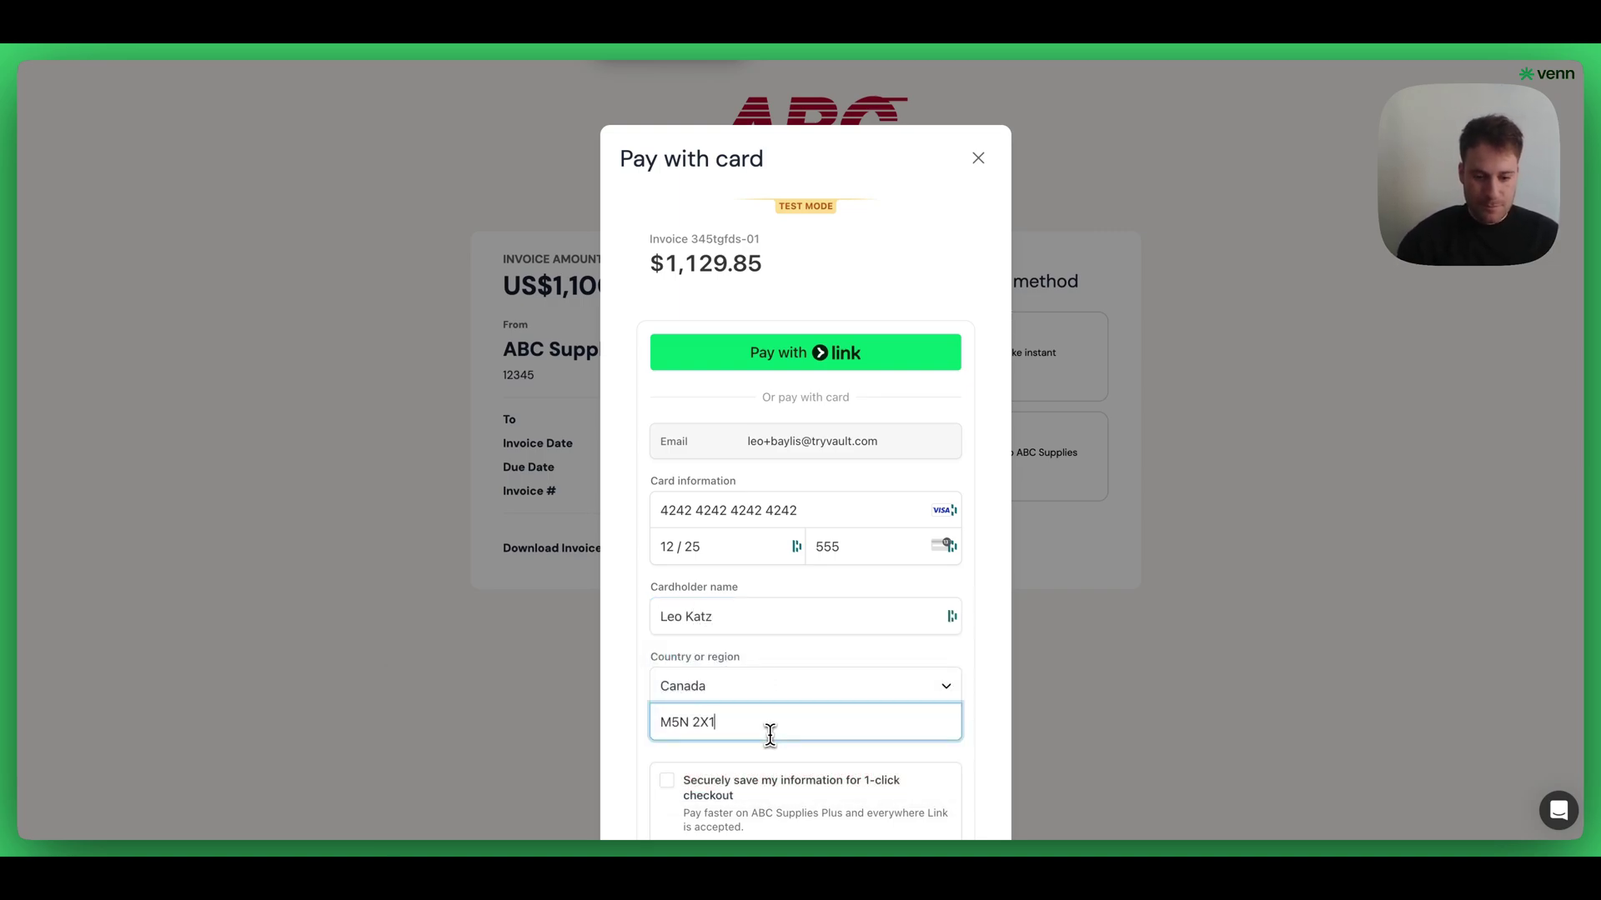
scroll(770, 734, "down", 2)
left_click(667, 662)
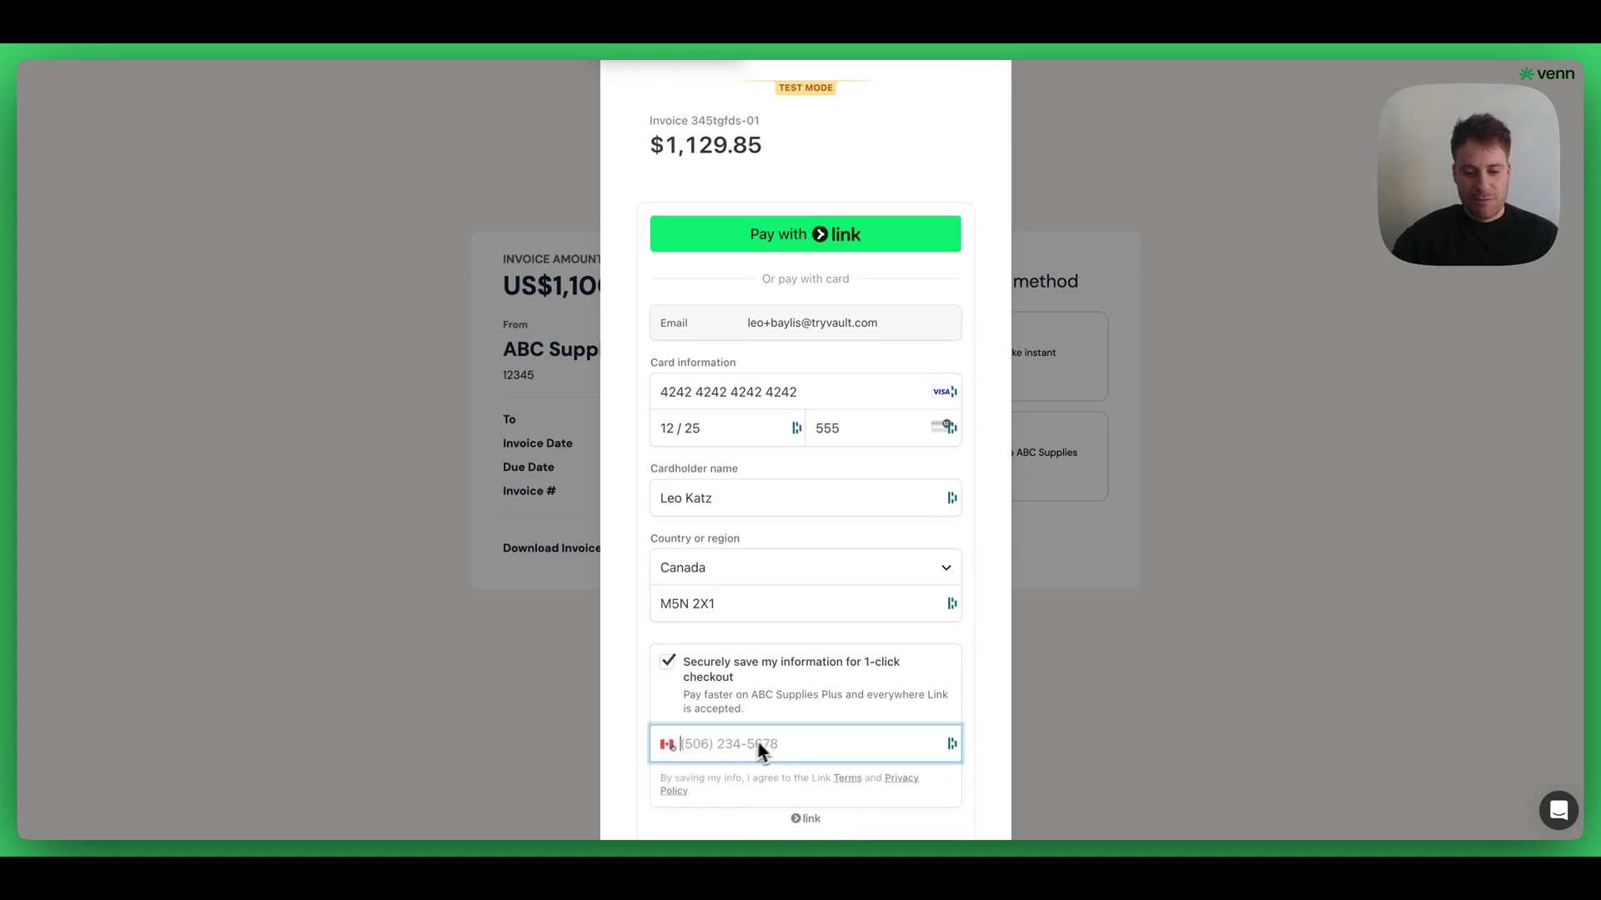
scroll(757, 747, "down", 2)
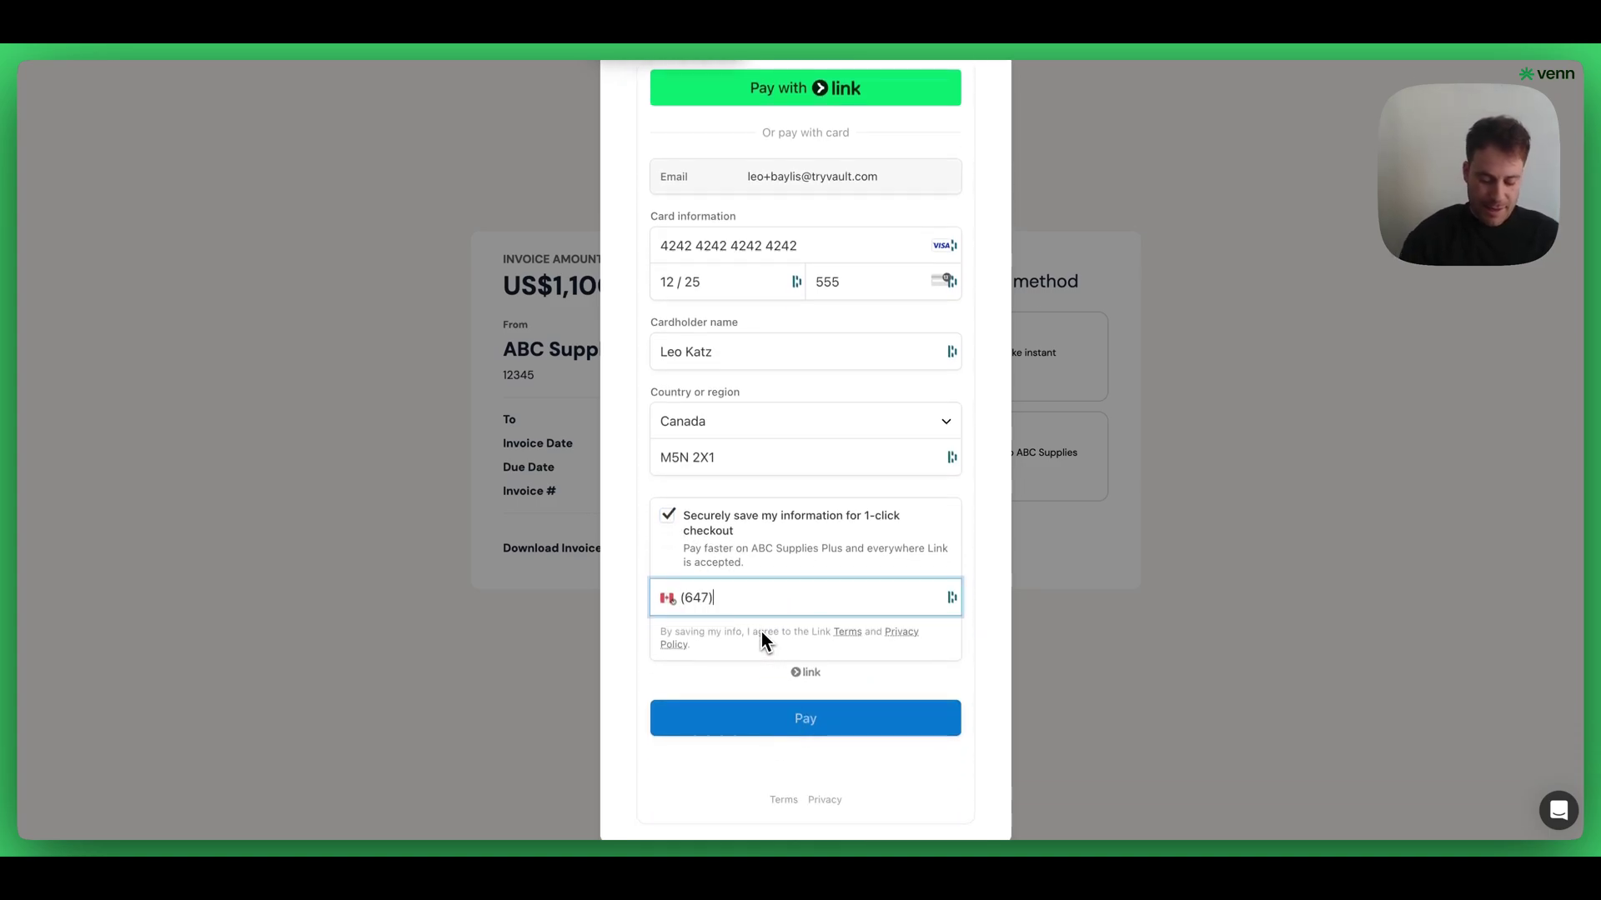
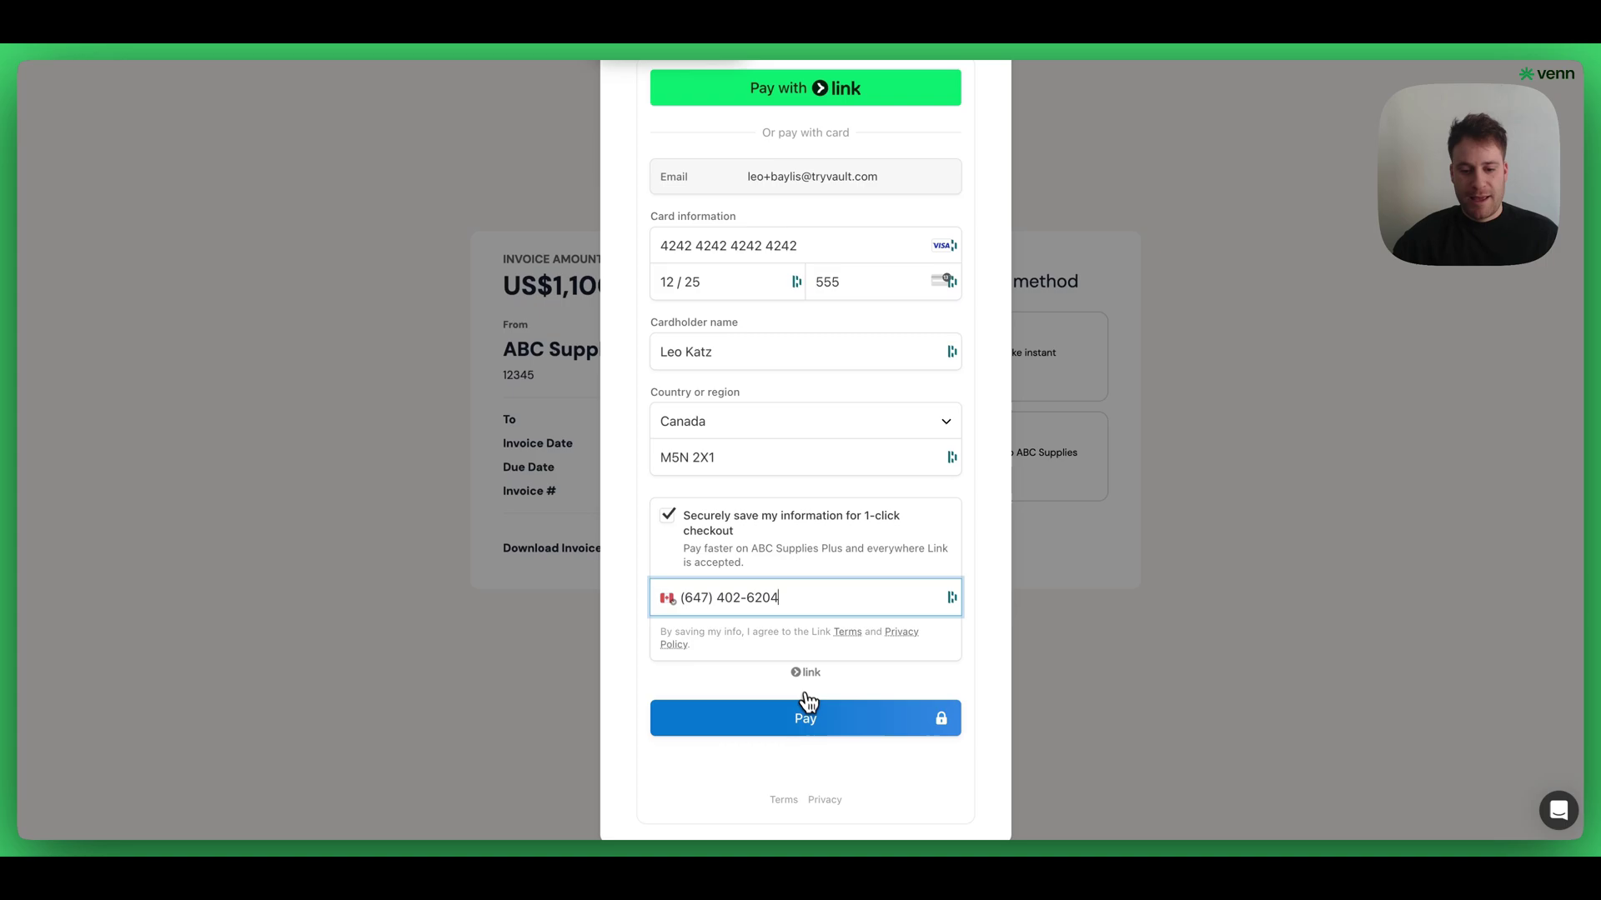
left_click(813, 717)
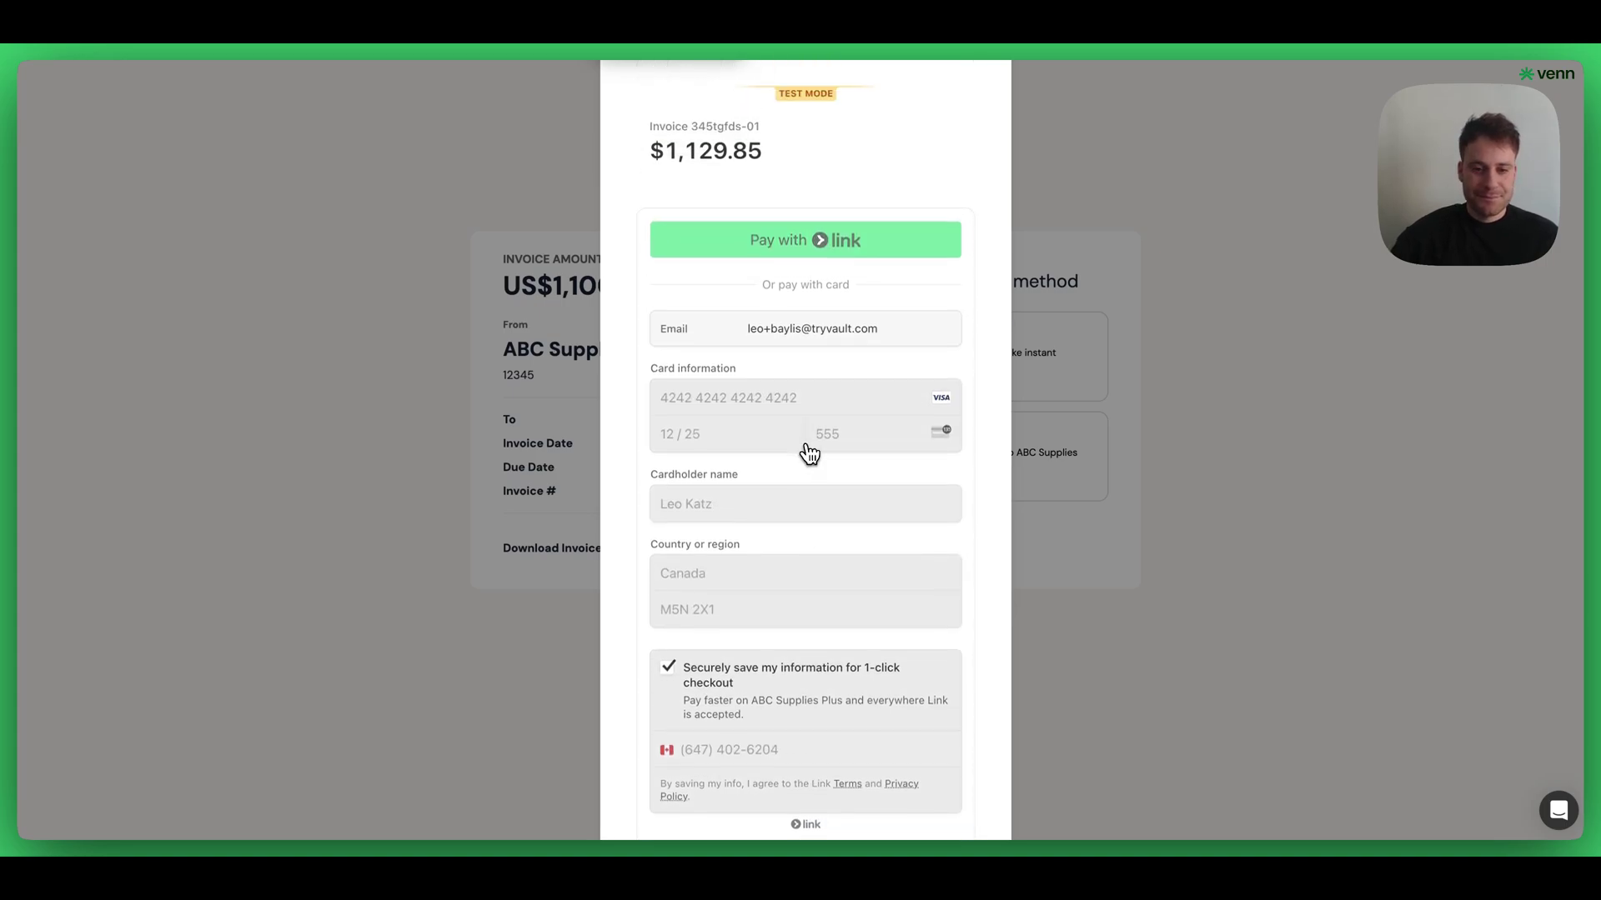